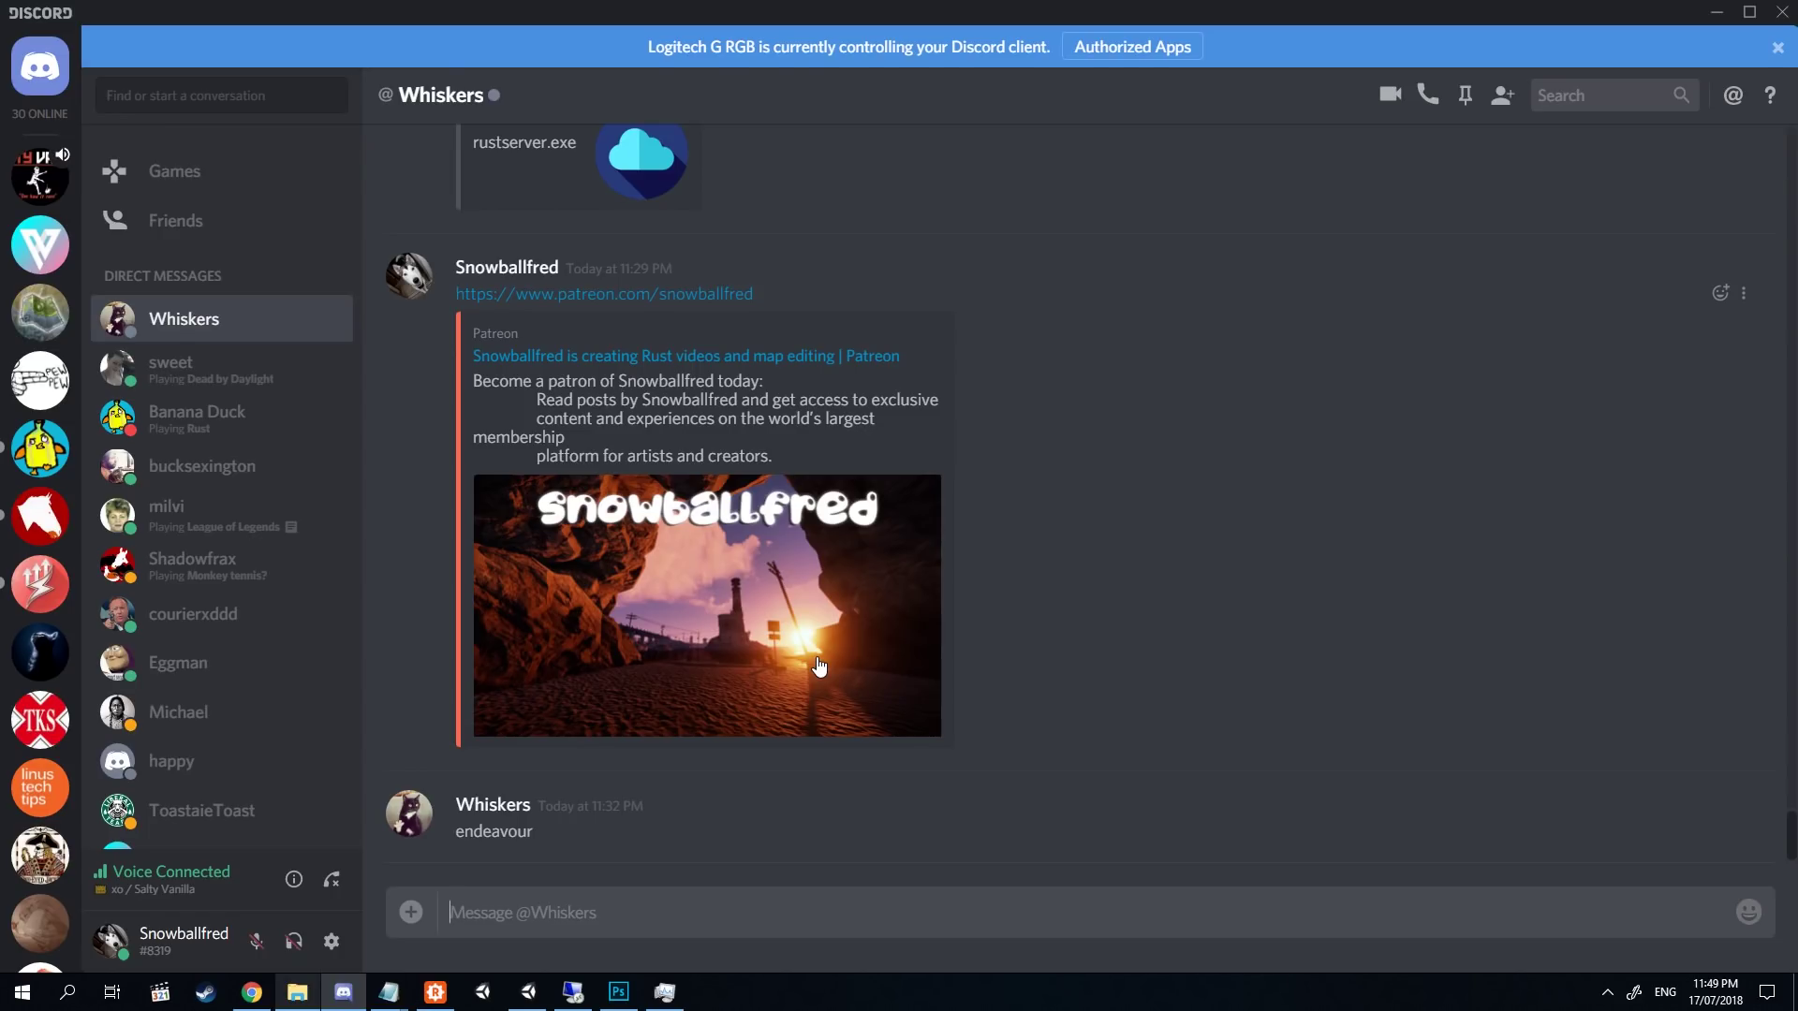
Scroll up the Discord DM to the shared batch script and nofile.io rustserver links.
scroll(819, 667, up, 5)
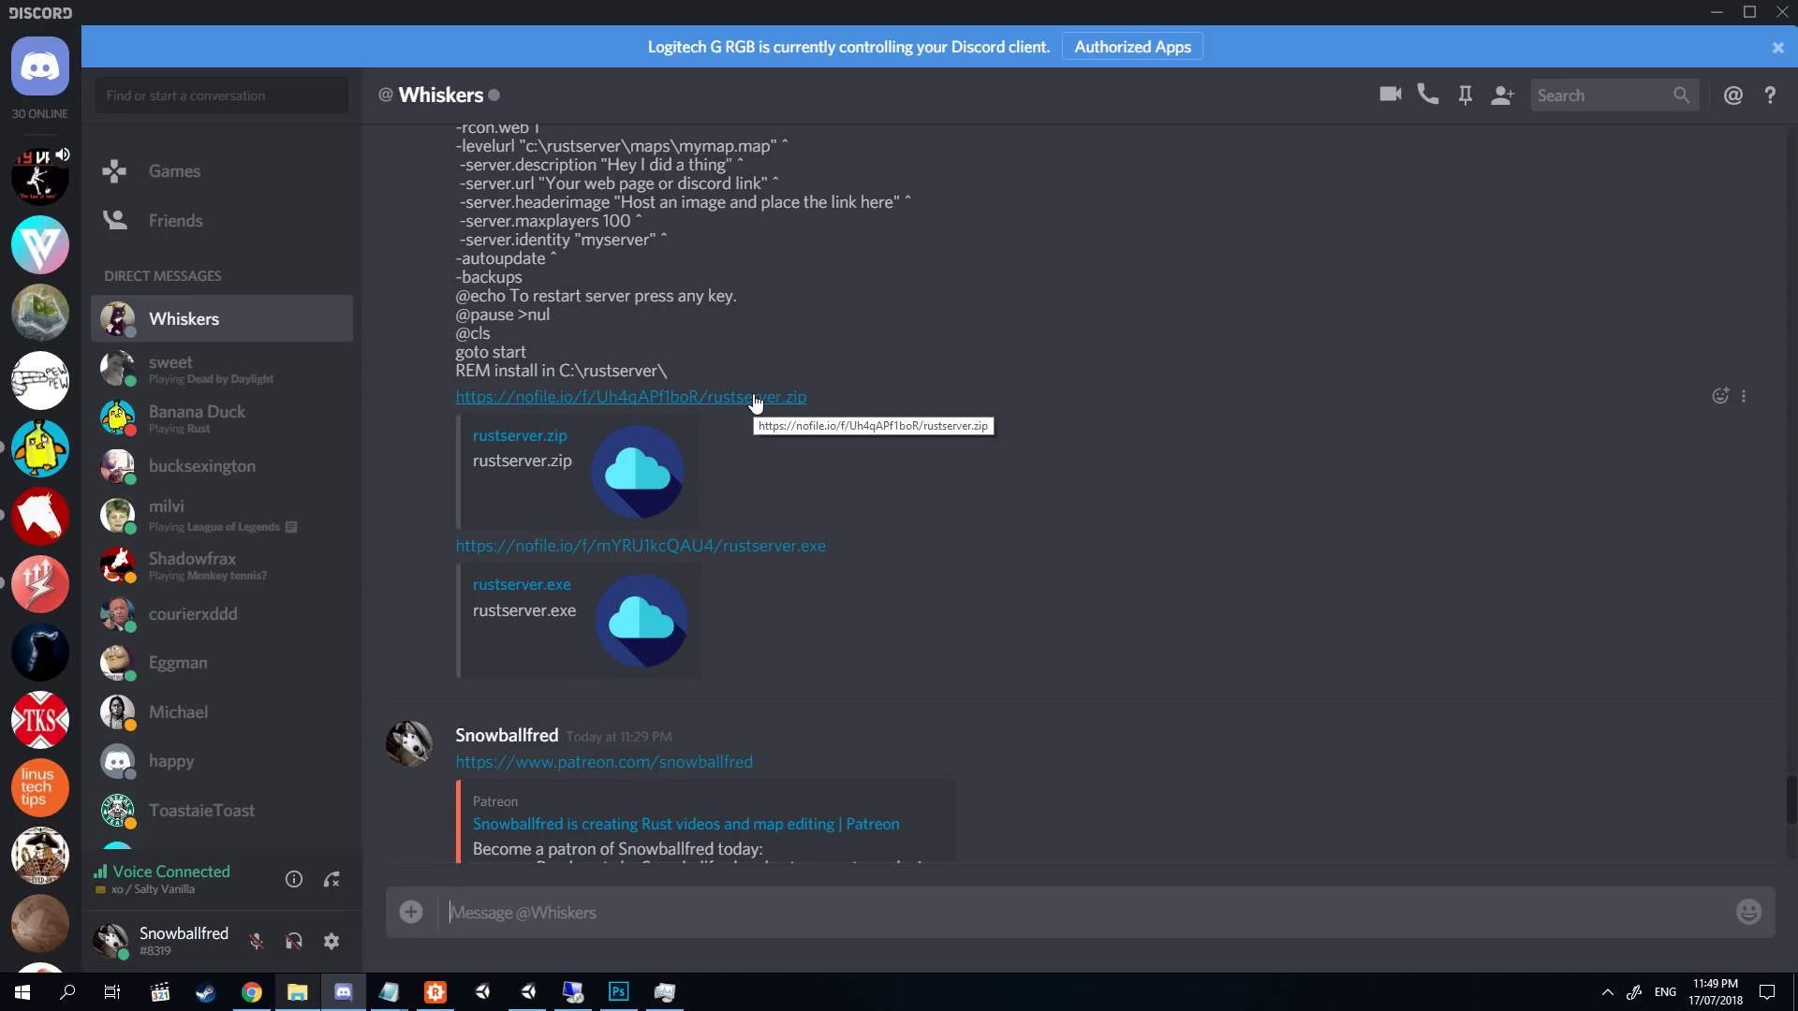
Download rustserver.exe (14.04 MB) from NoFile.io and keep it despite the danger warning.
click(750, 546)
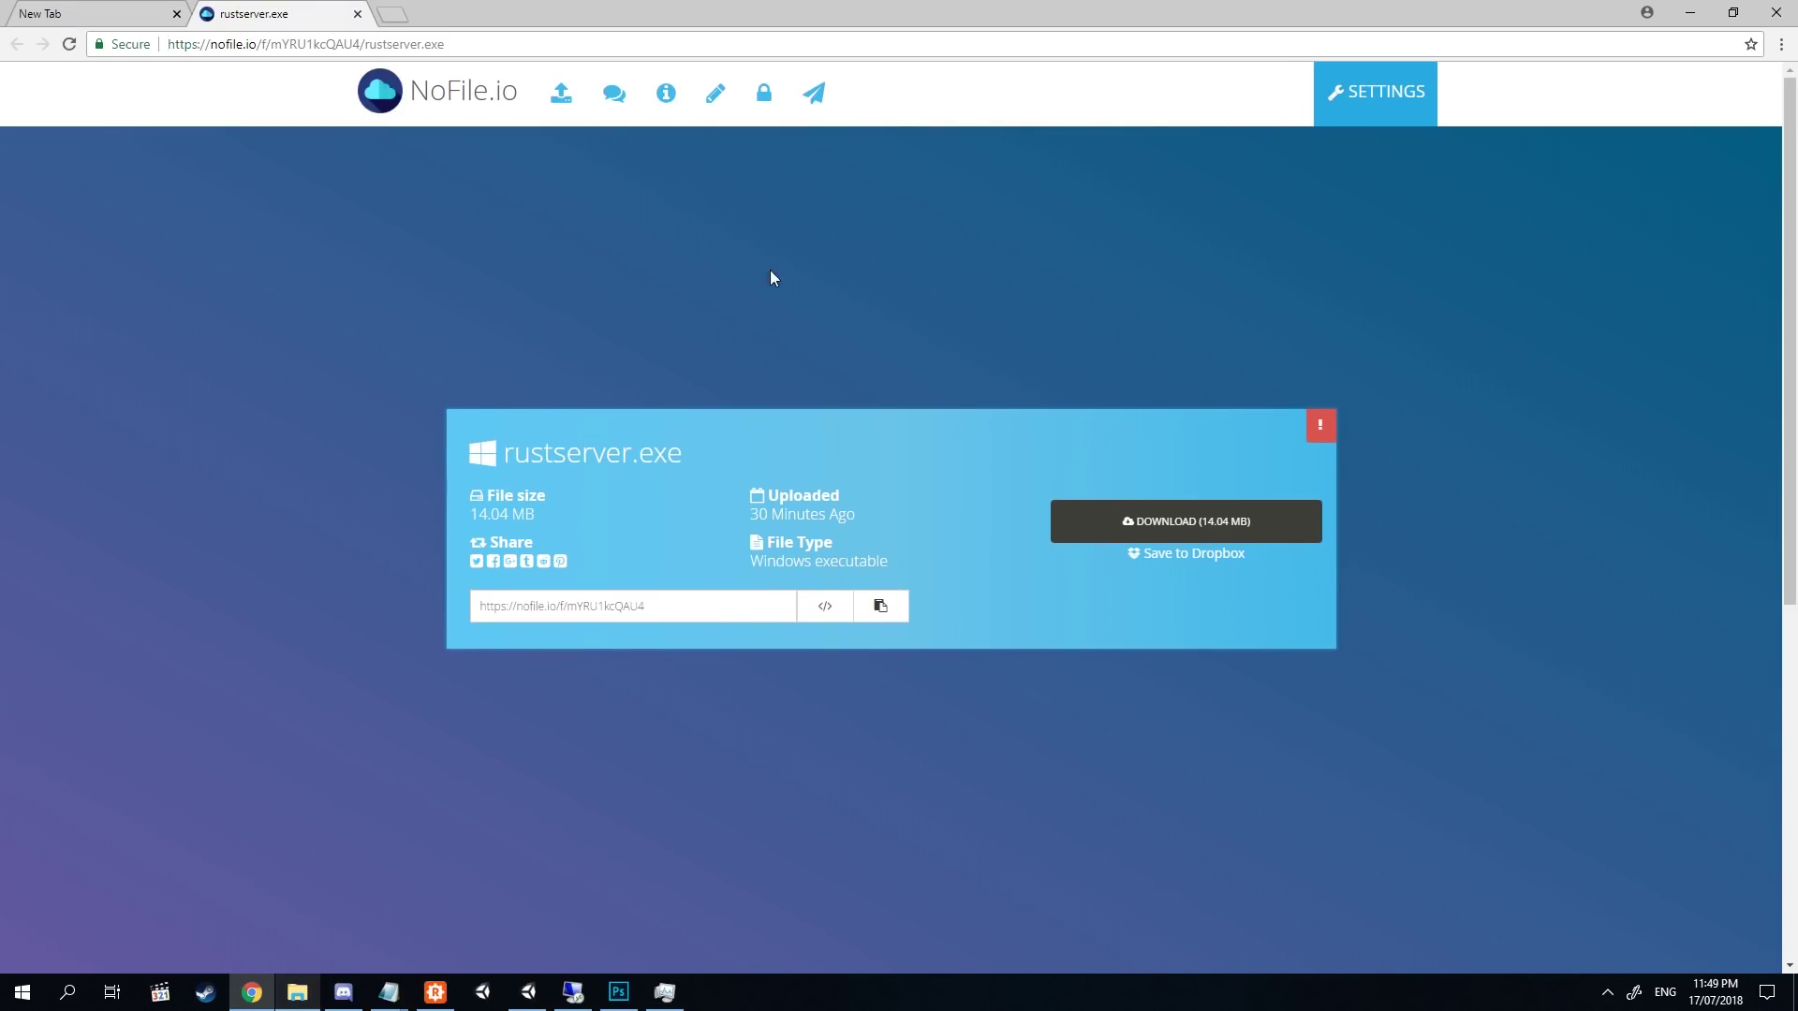
click(1164, 525)
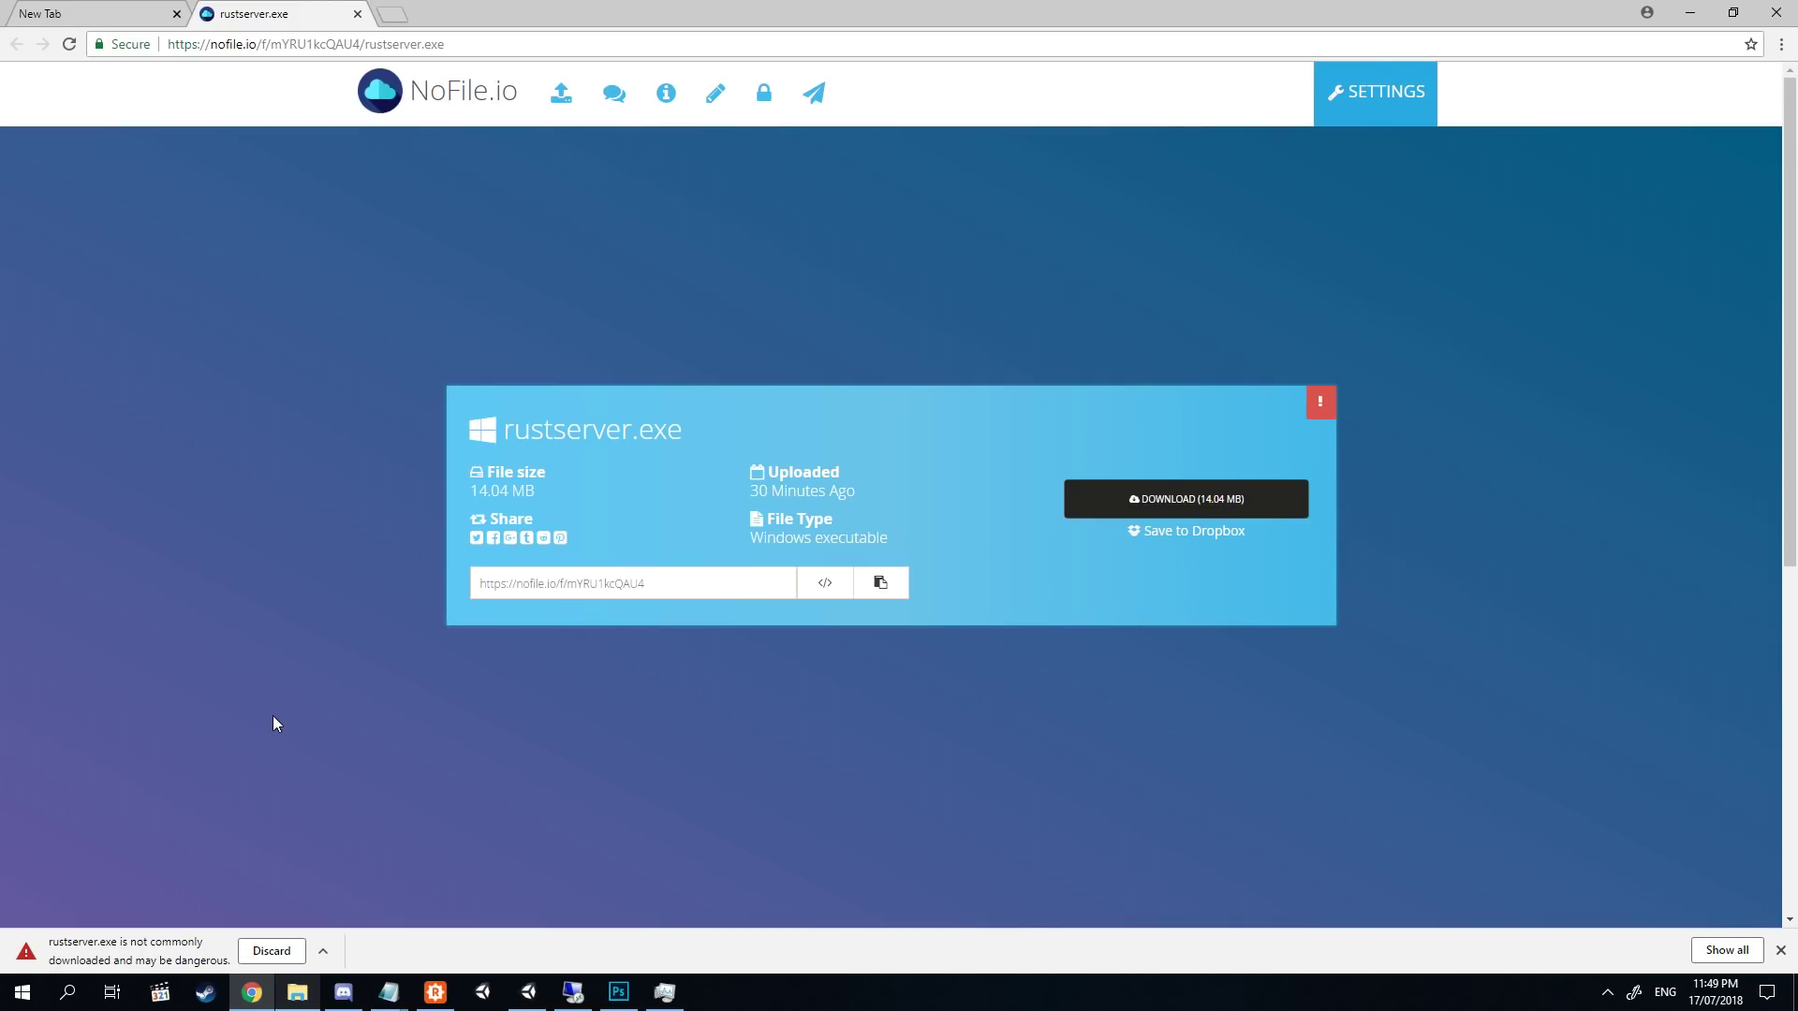
click(316, 951)
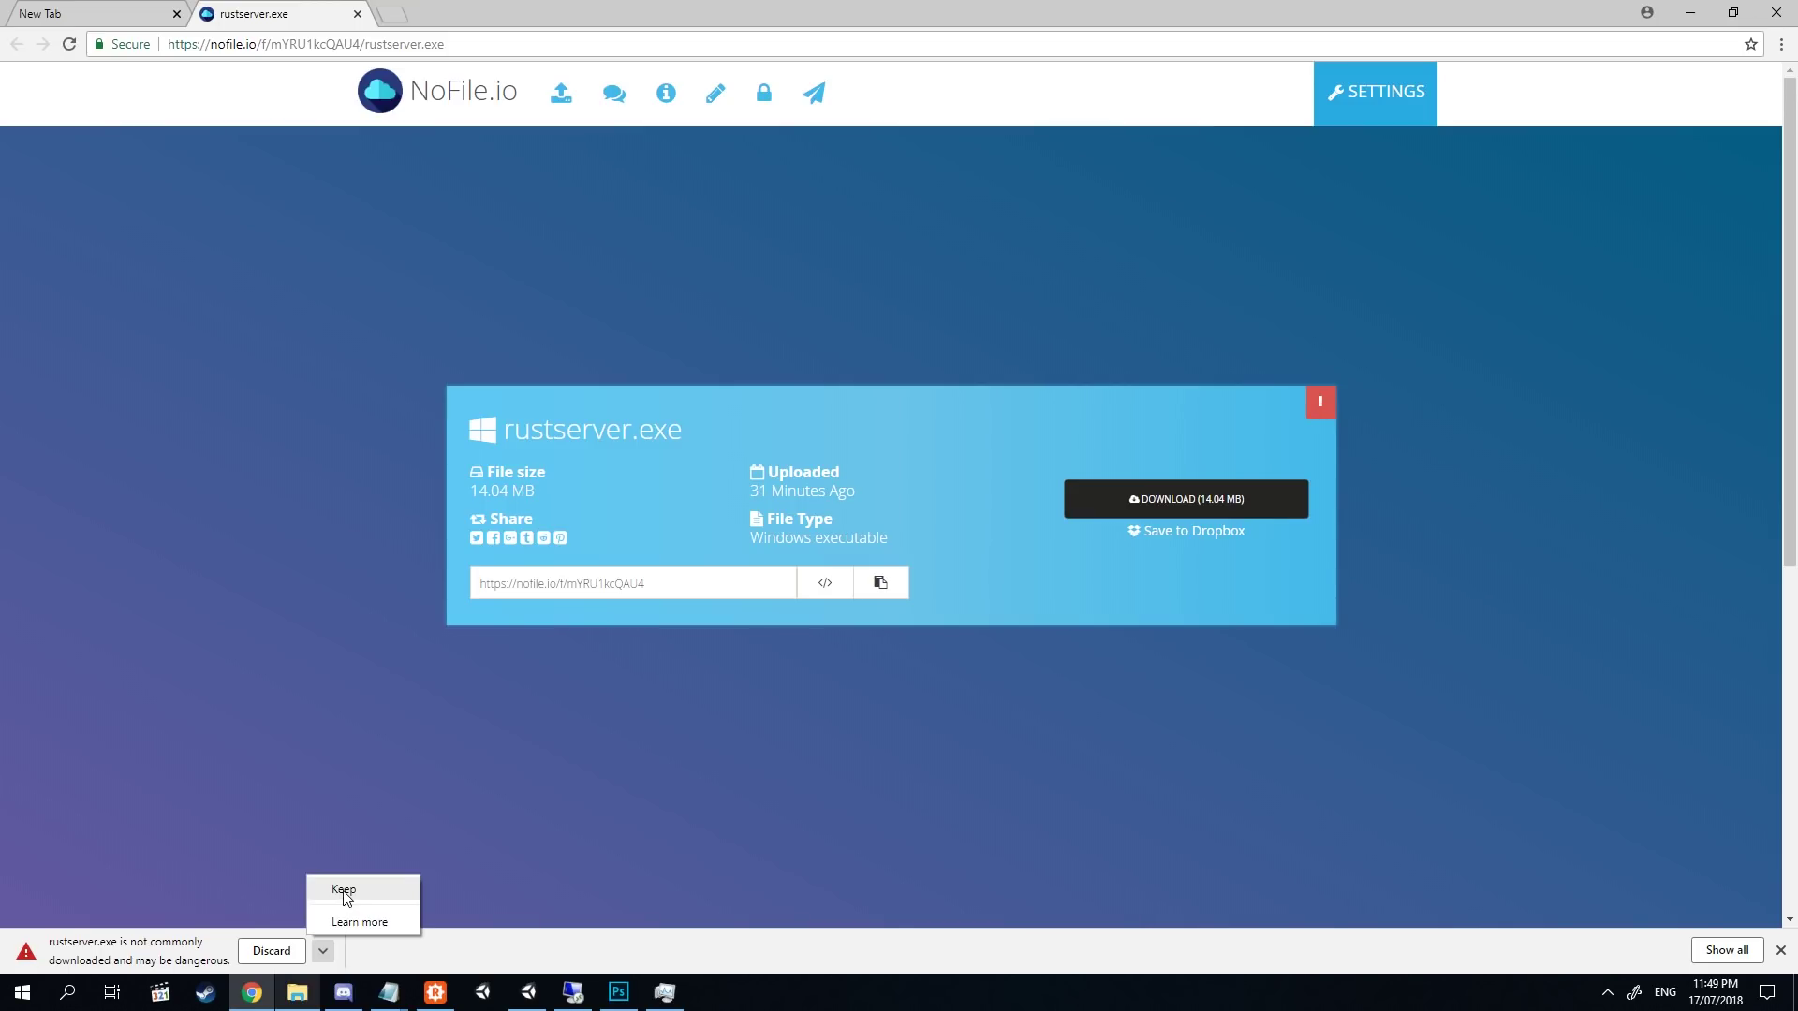
click(345, 891)
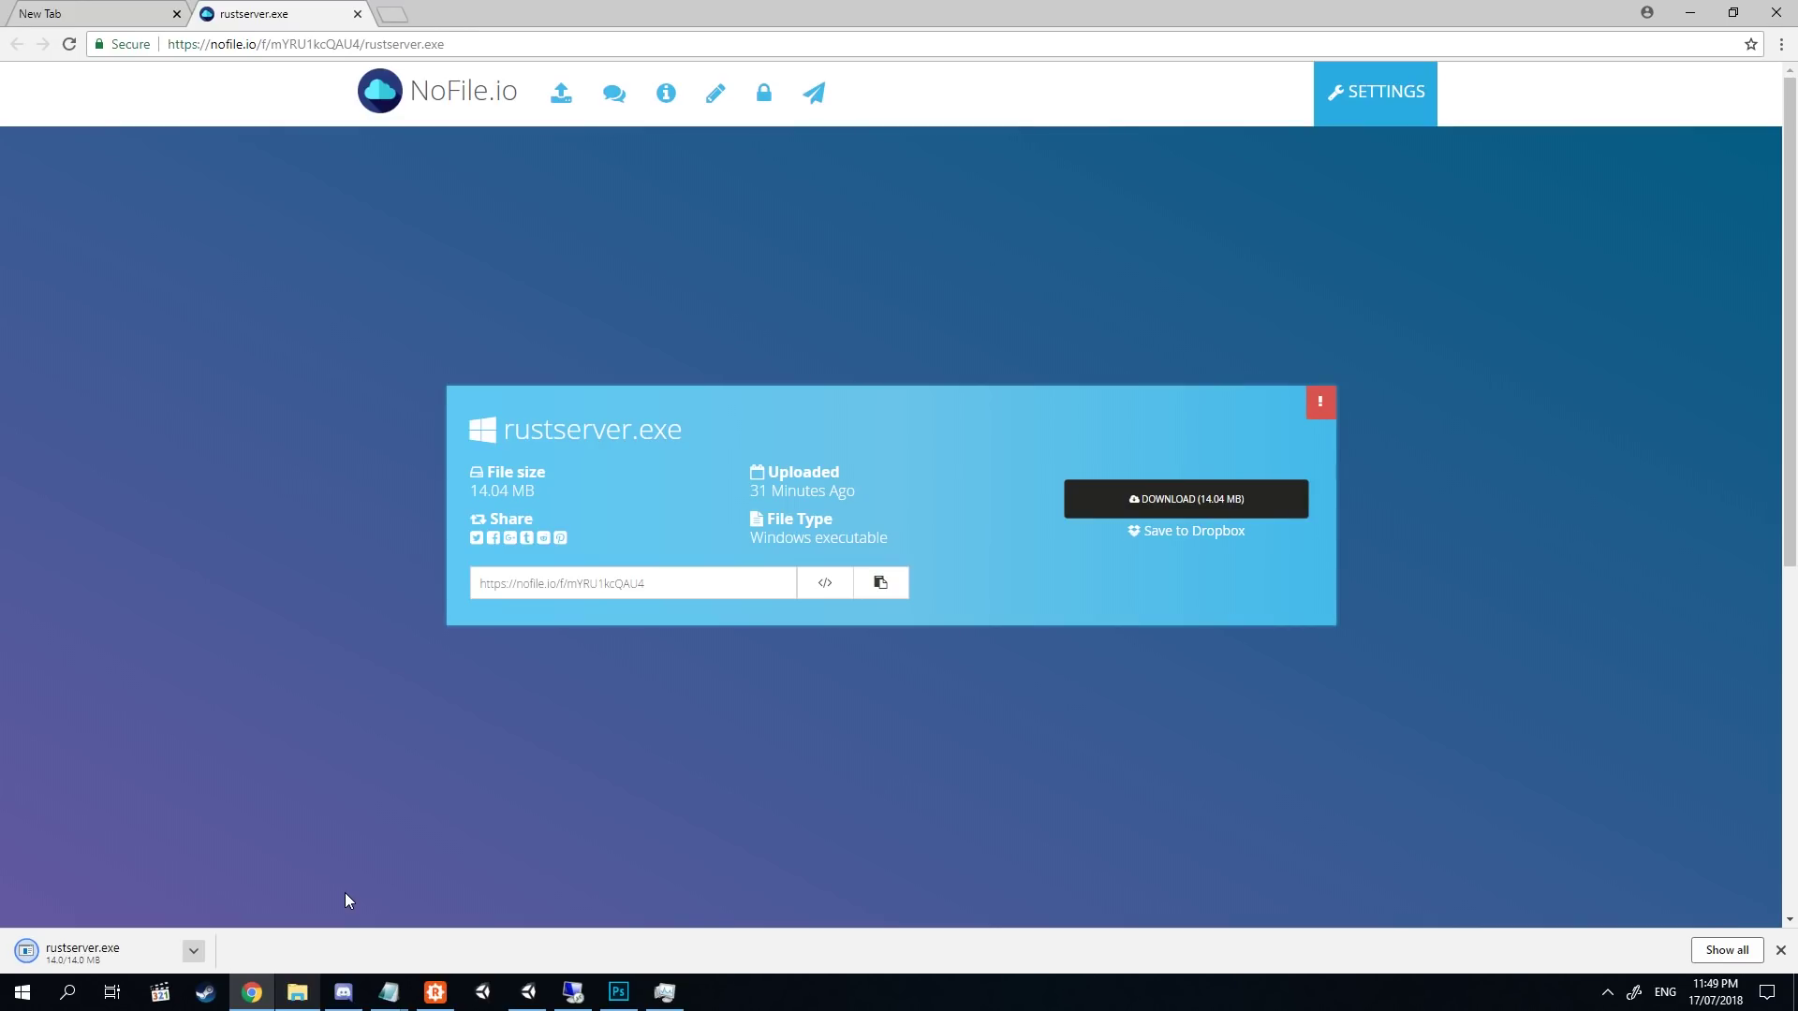
Run rustserver from Downloads and extract its SteamCMD files to C:\ with 7-Zip.
click(297, 991)
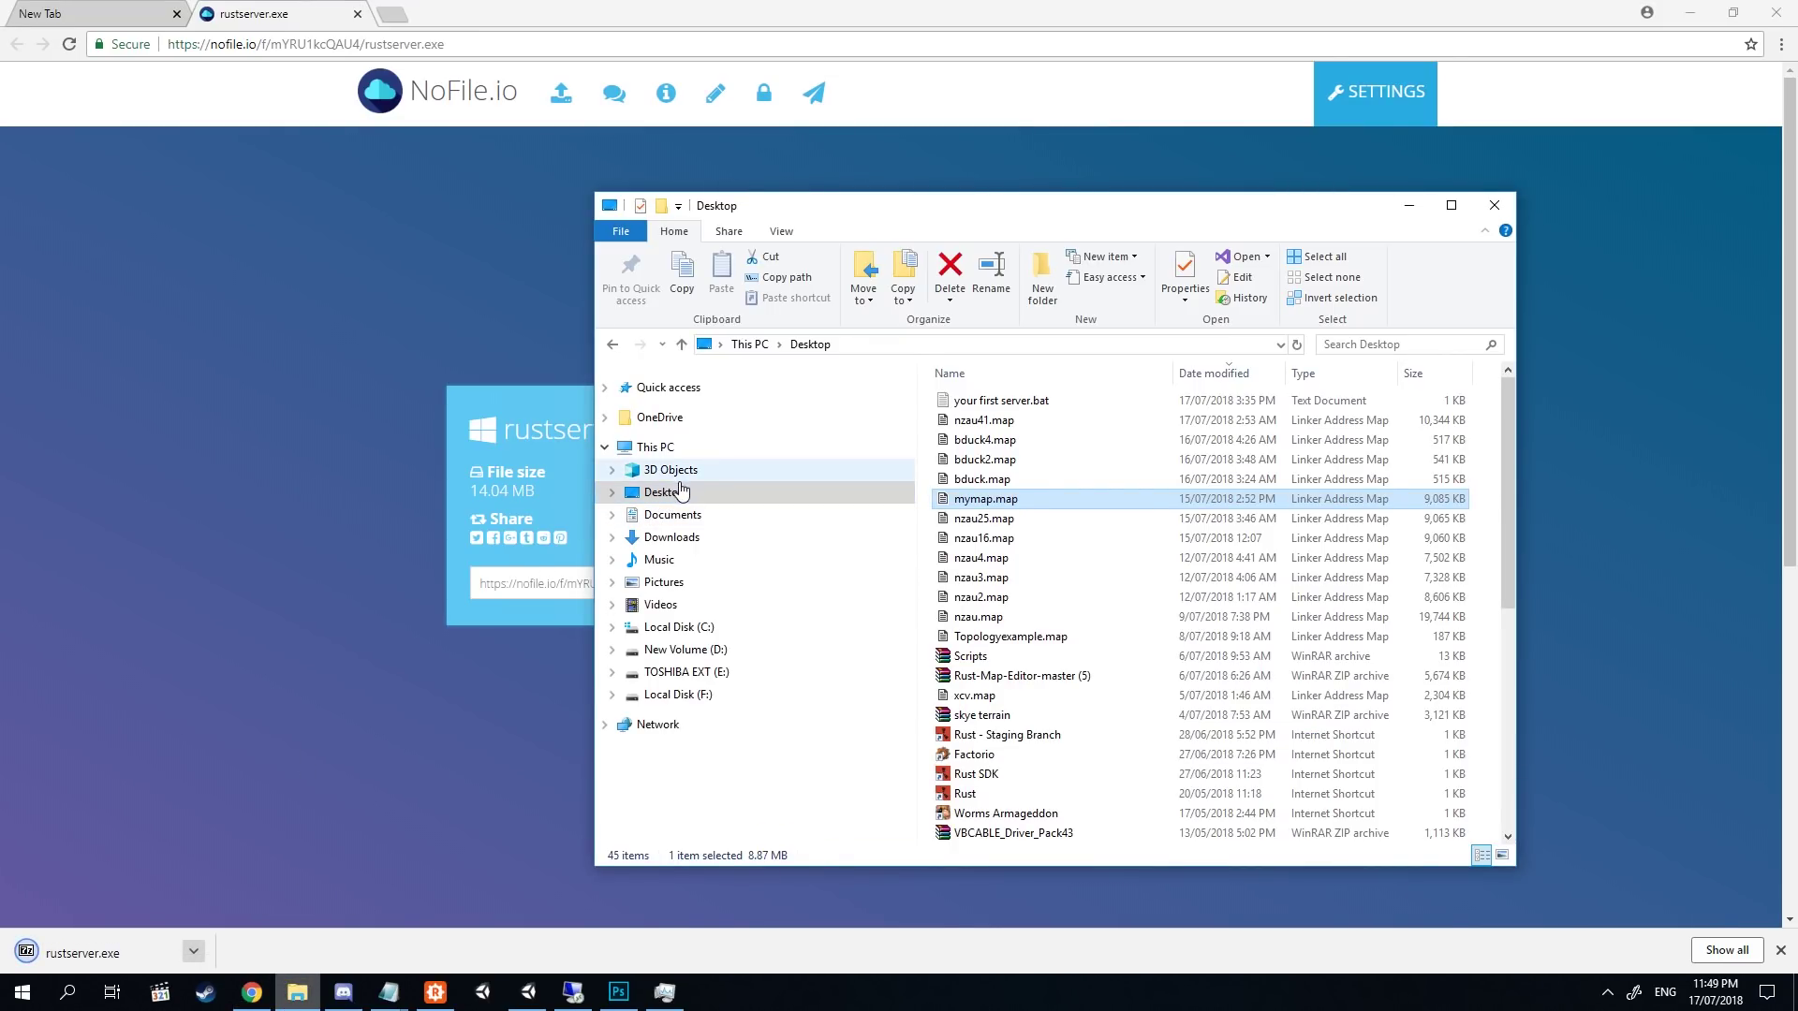
click(671, 536)
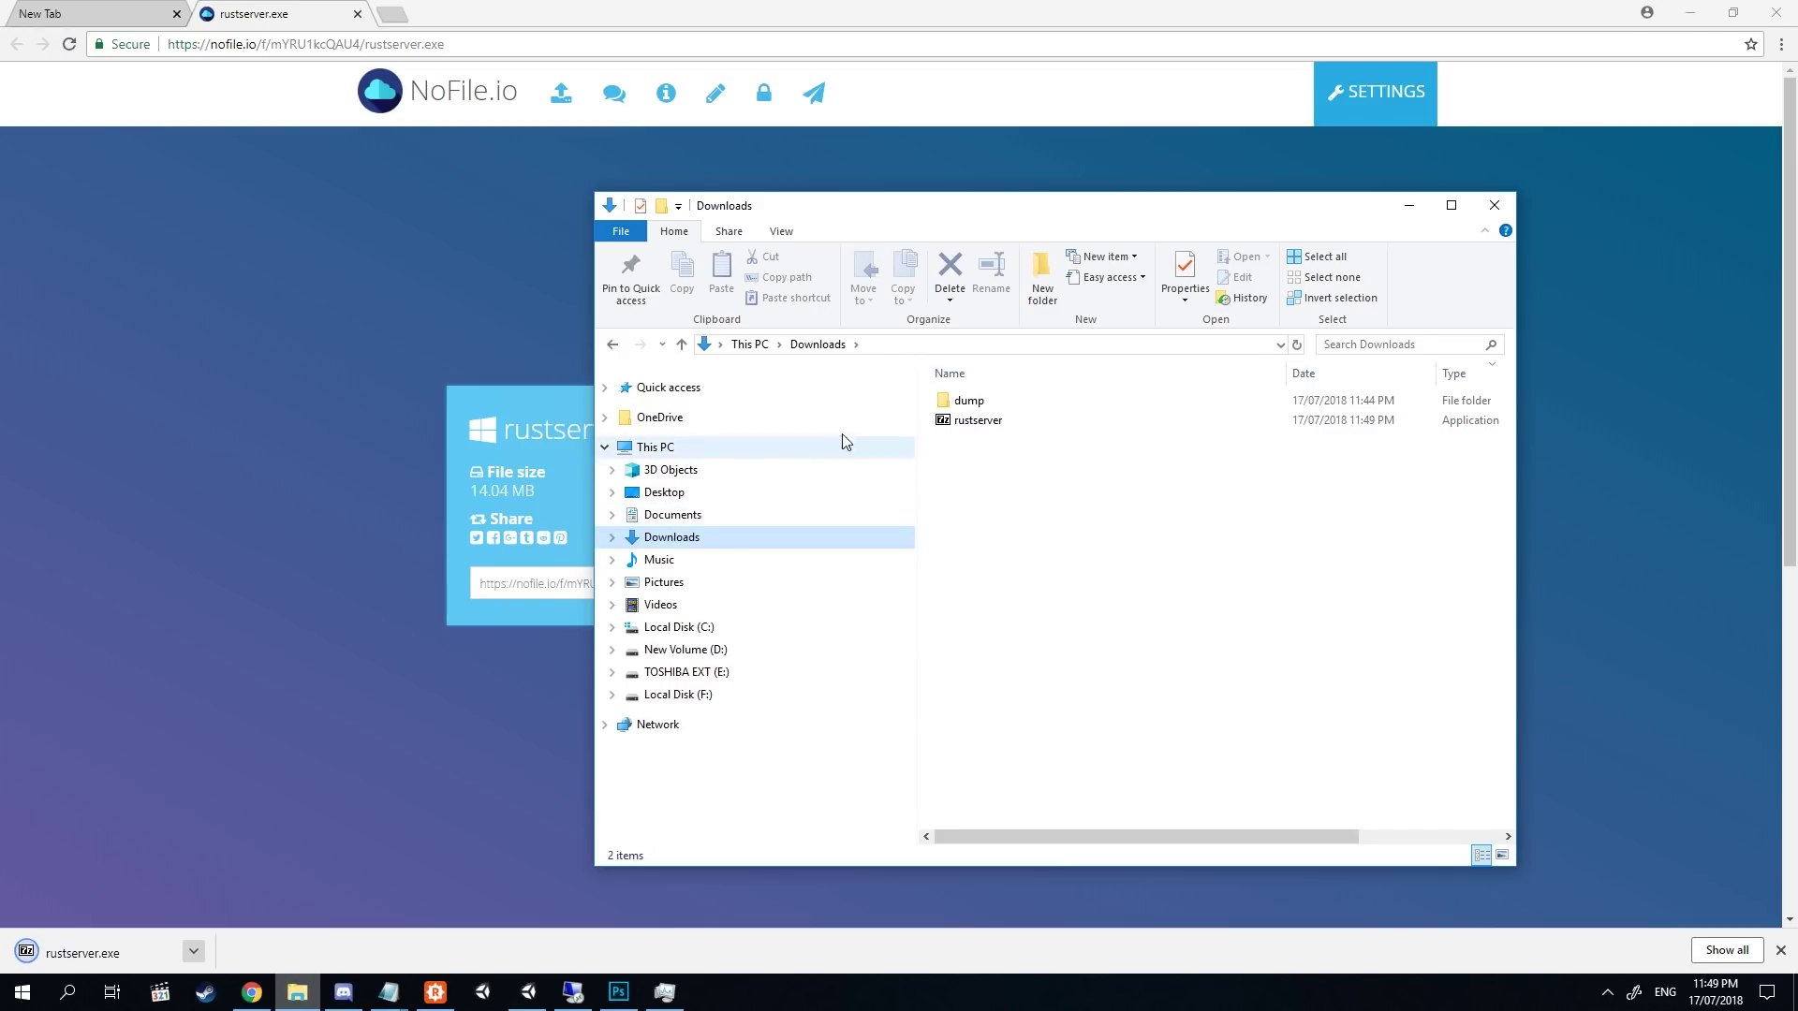
click(977, 427)
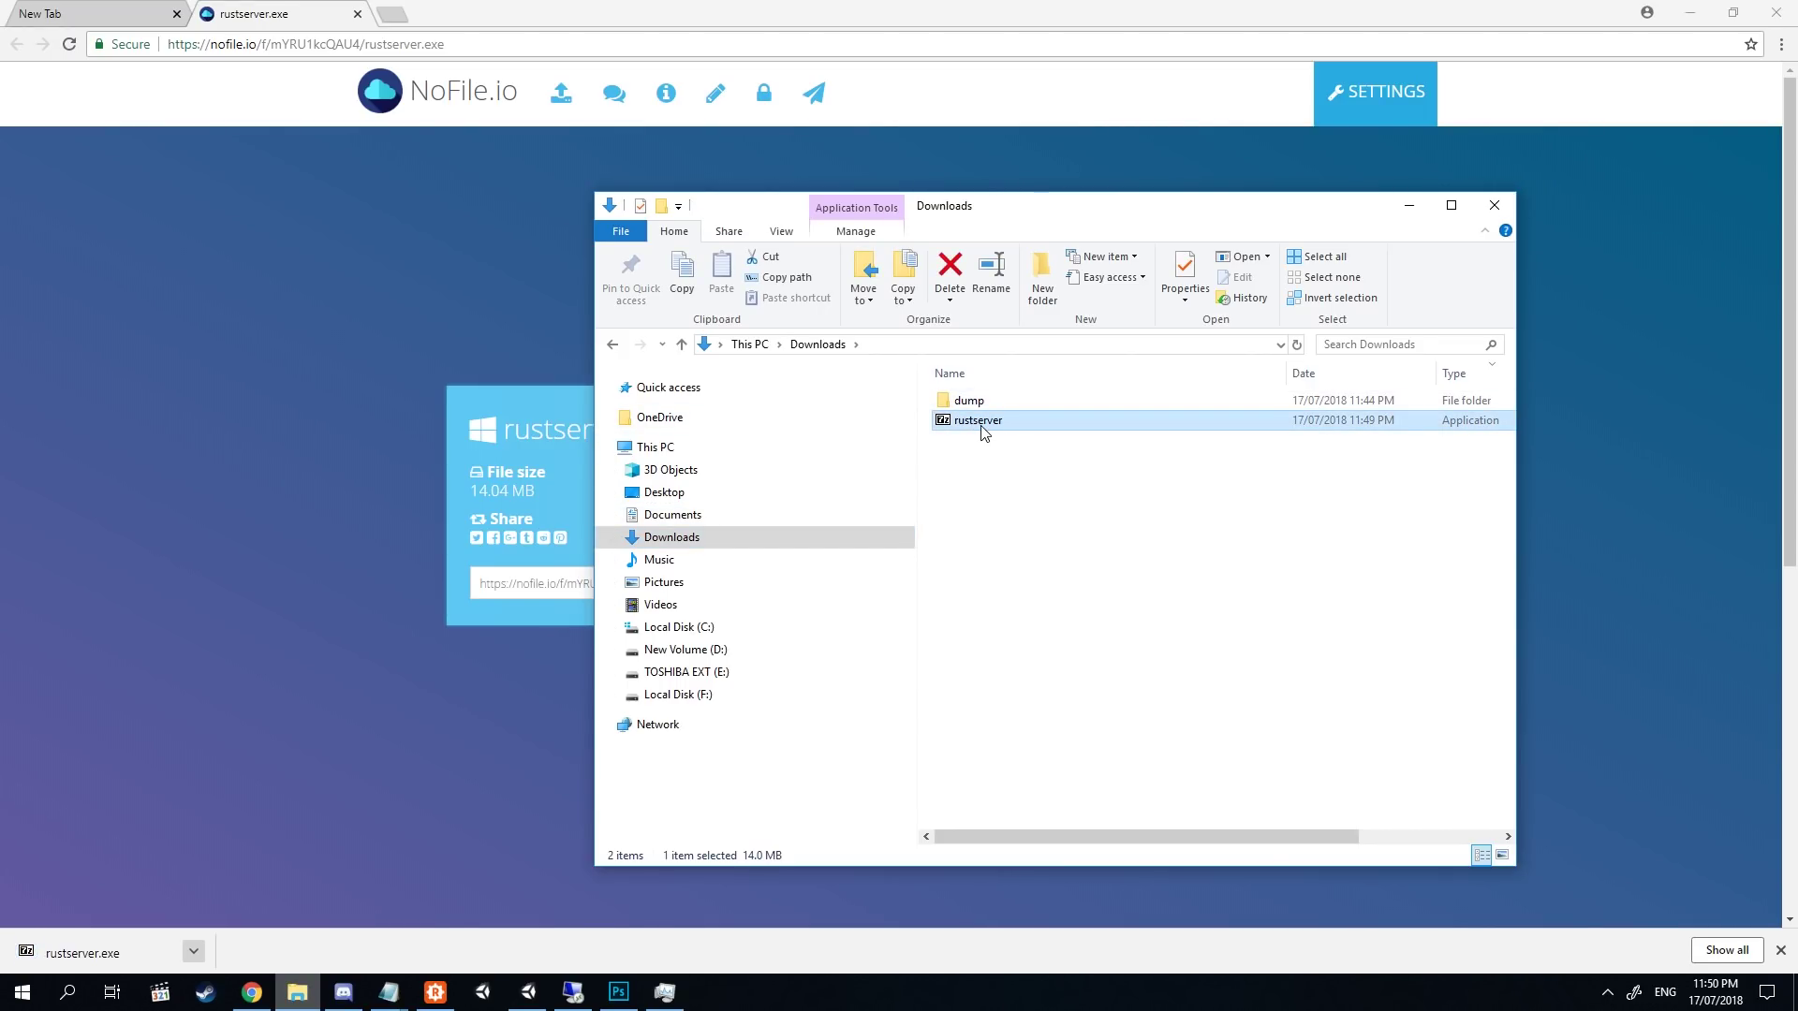
double_click(983, 430)
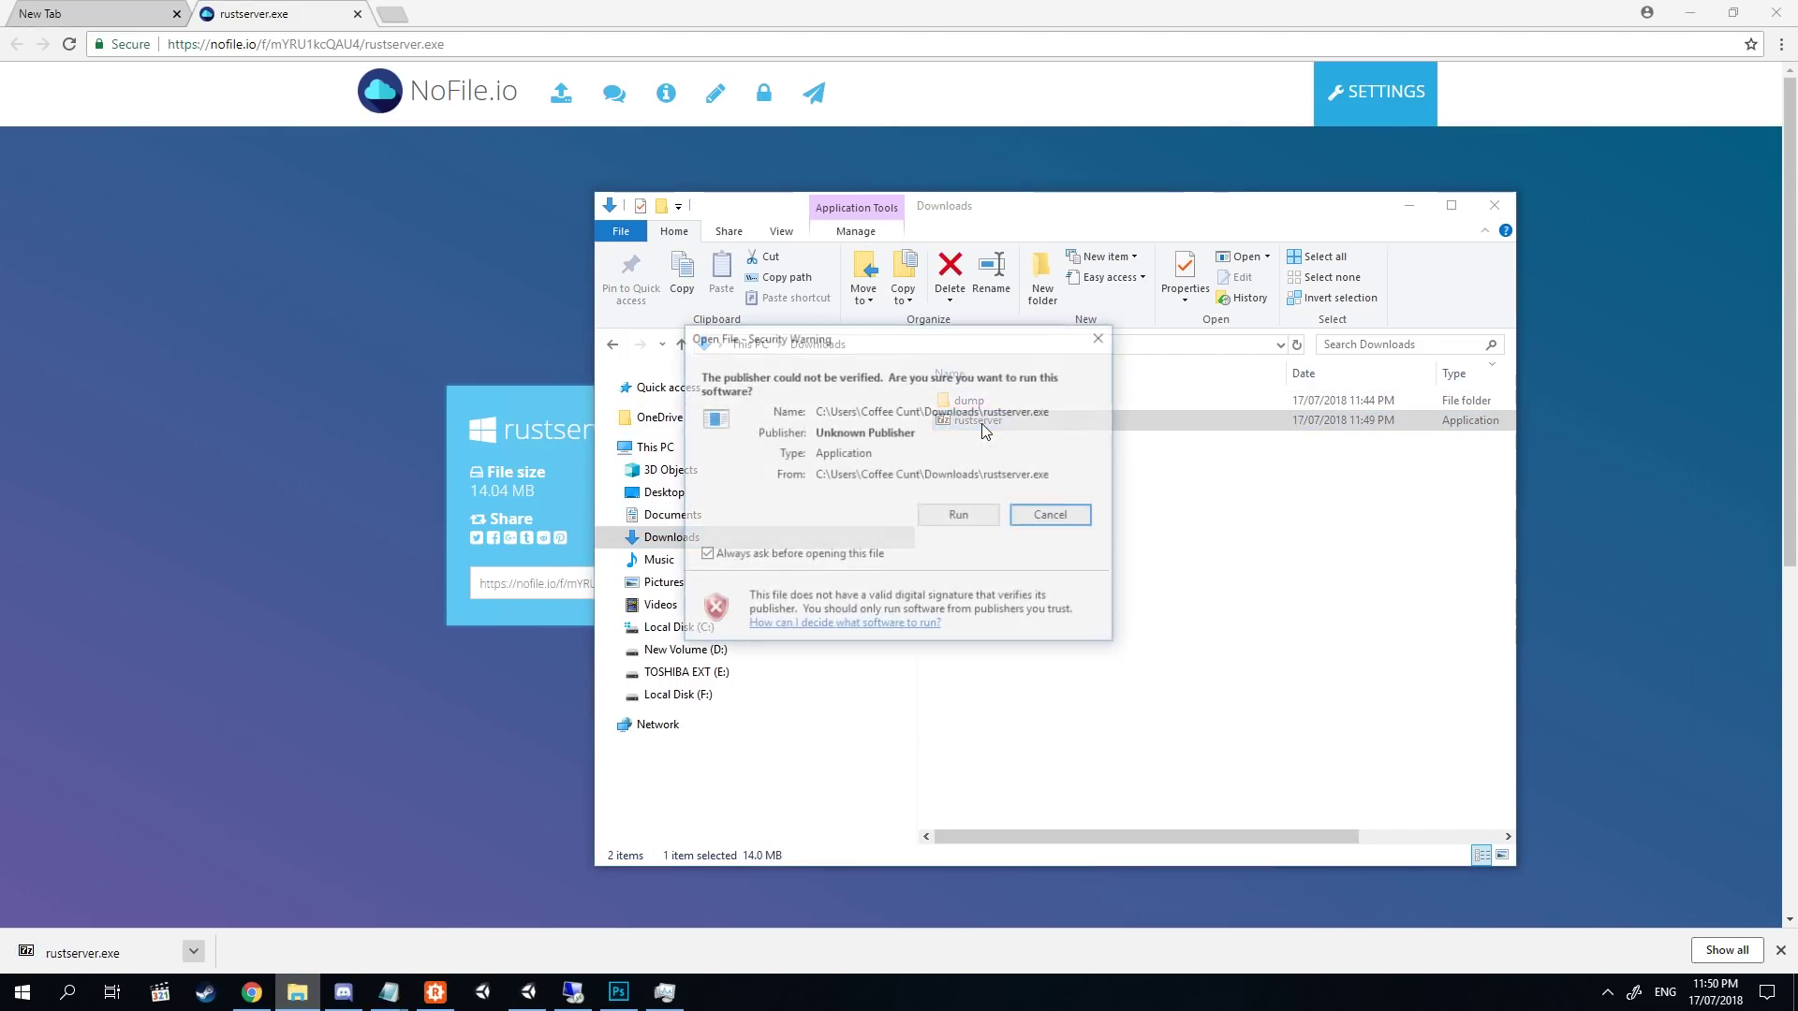
click(962, 516)
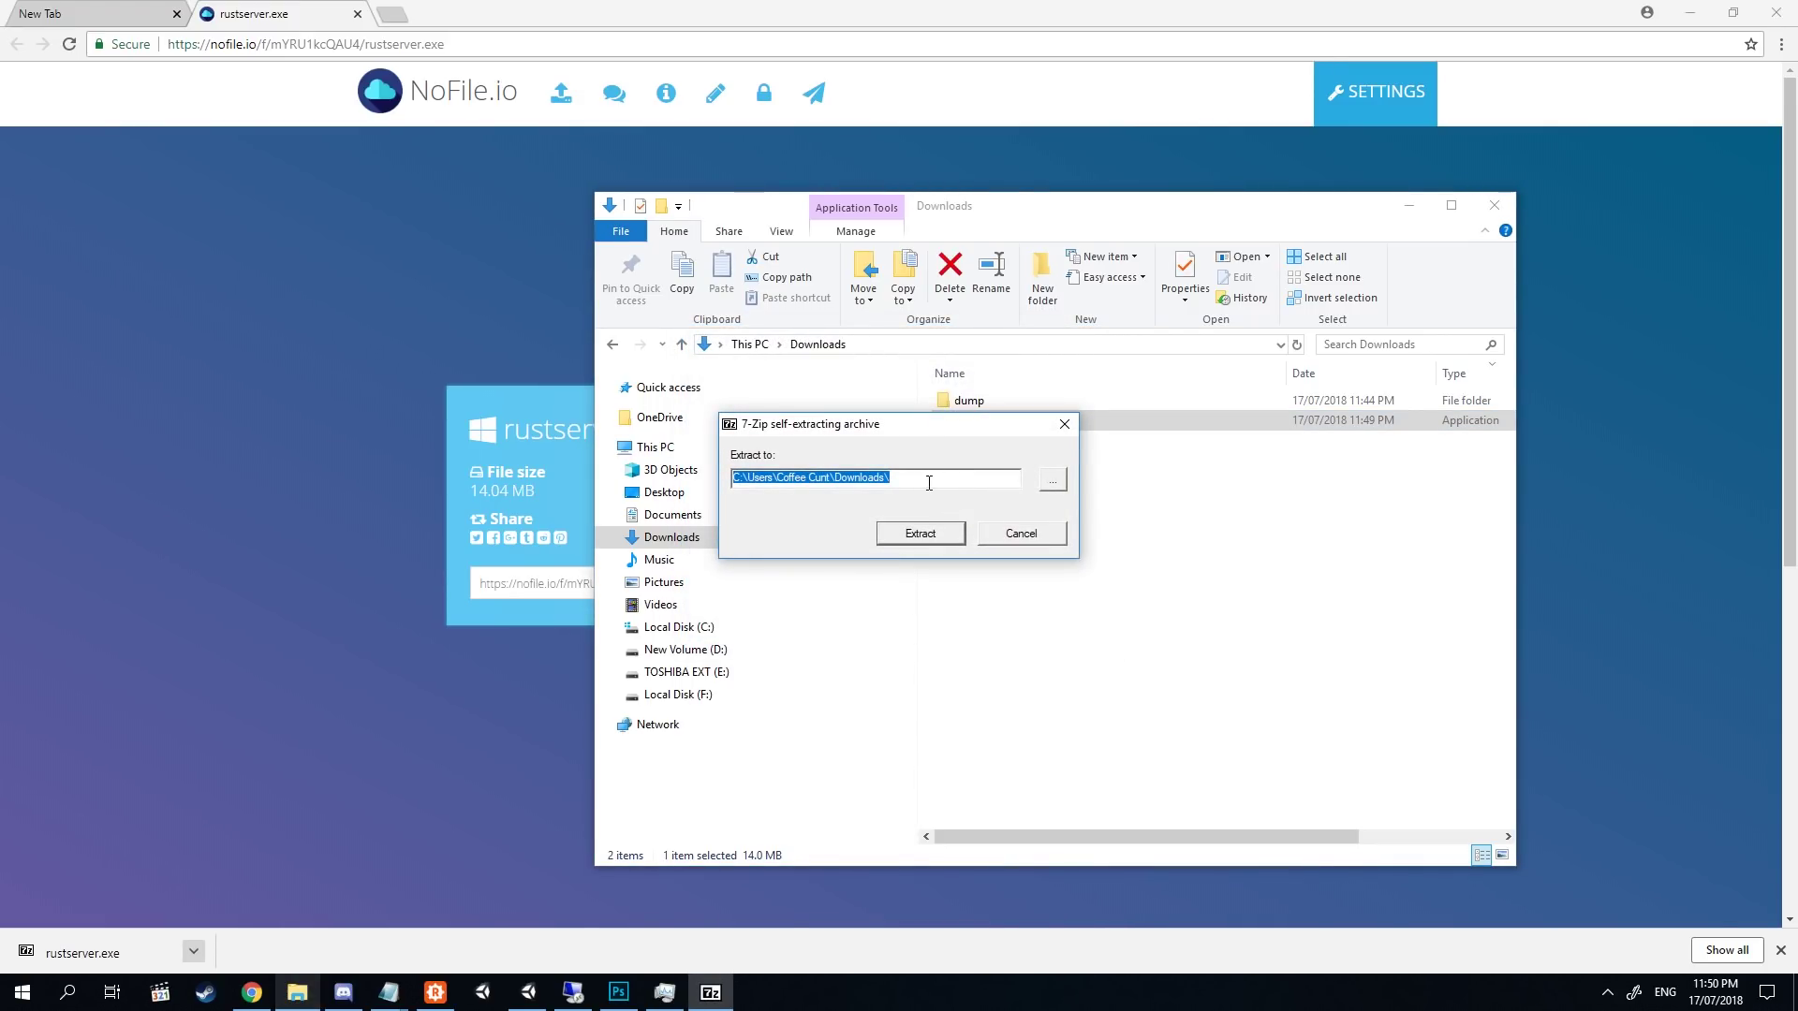
drag(868, 430, 391, 461)
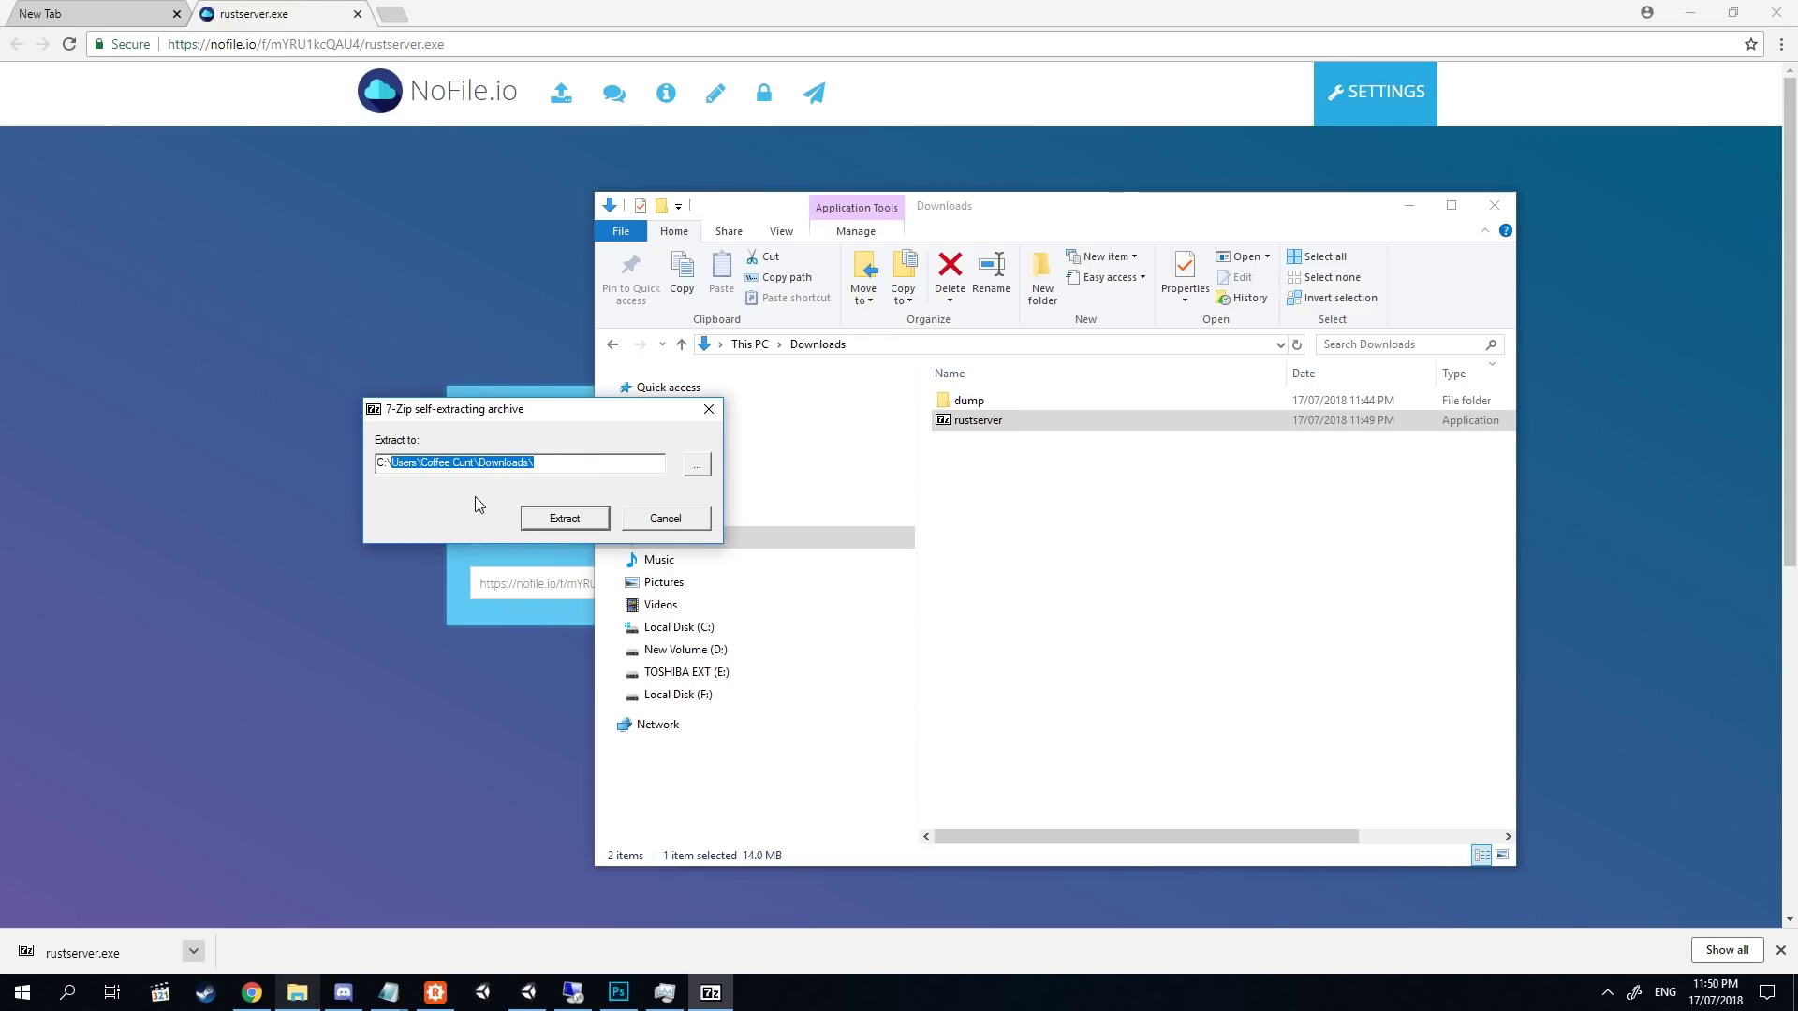
key(BackSpace)
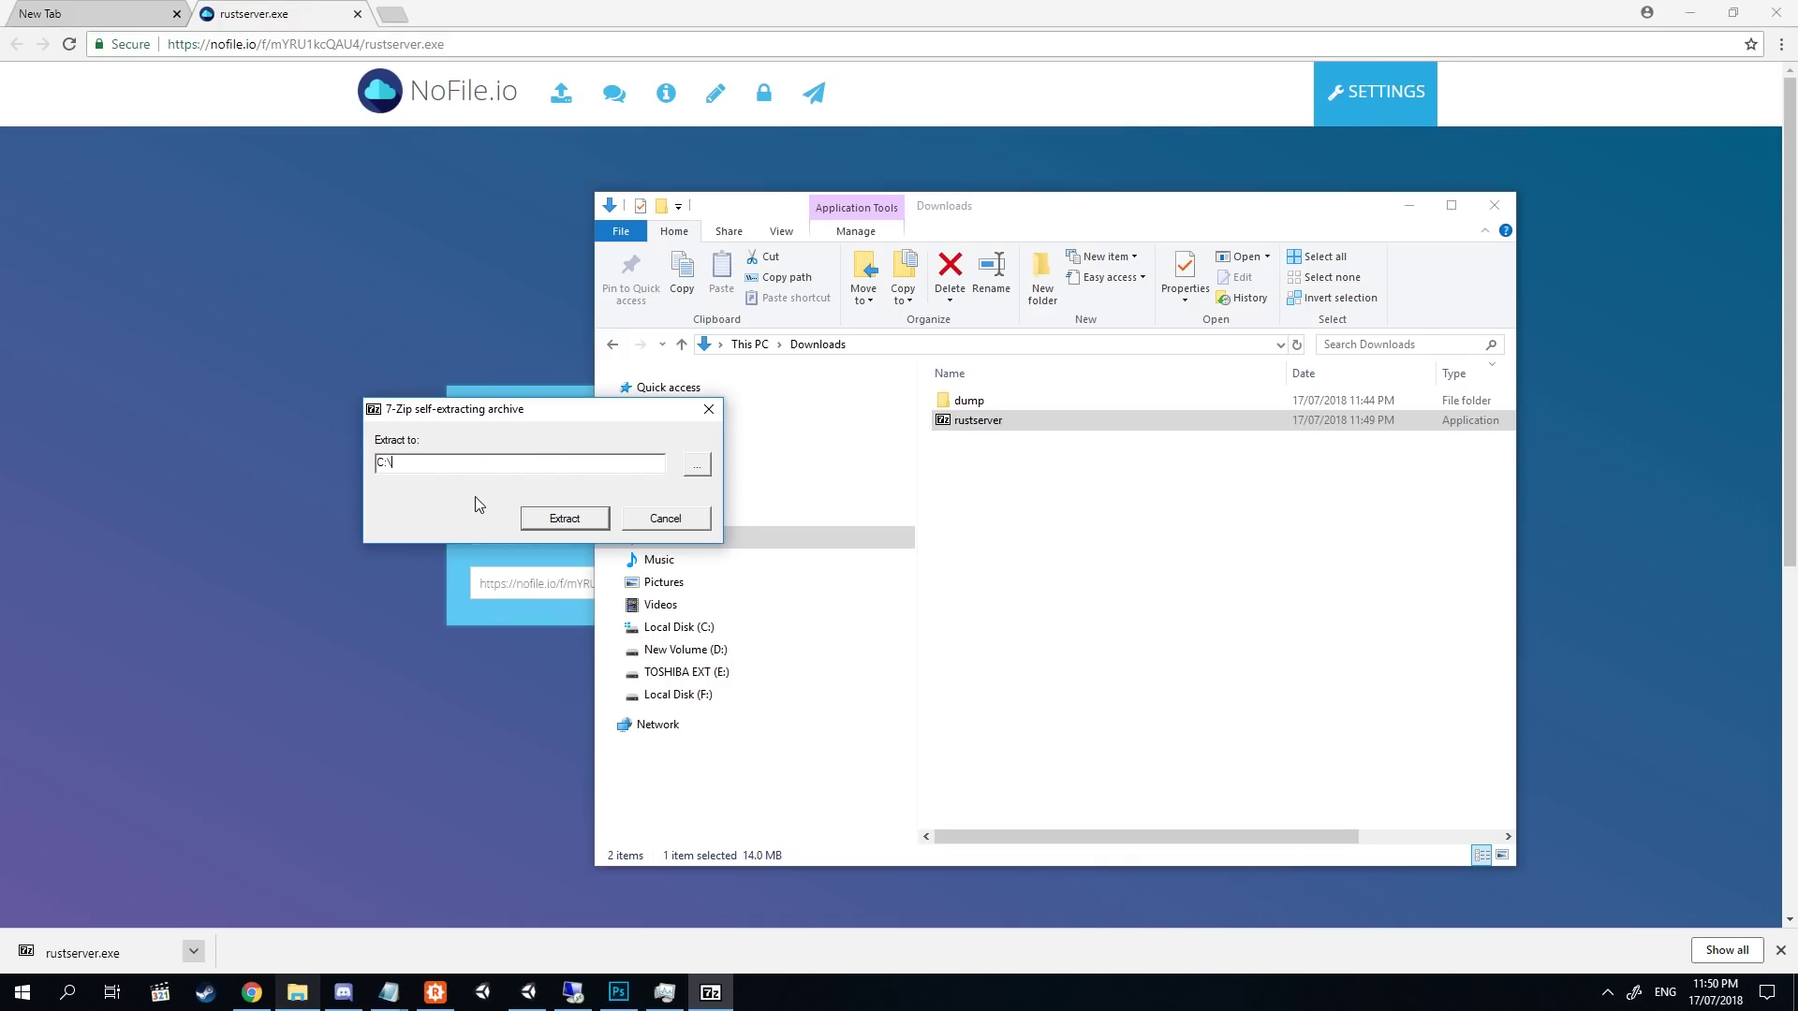
click(565, 519)
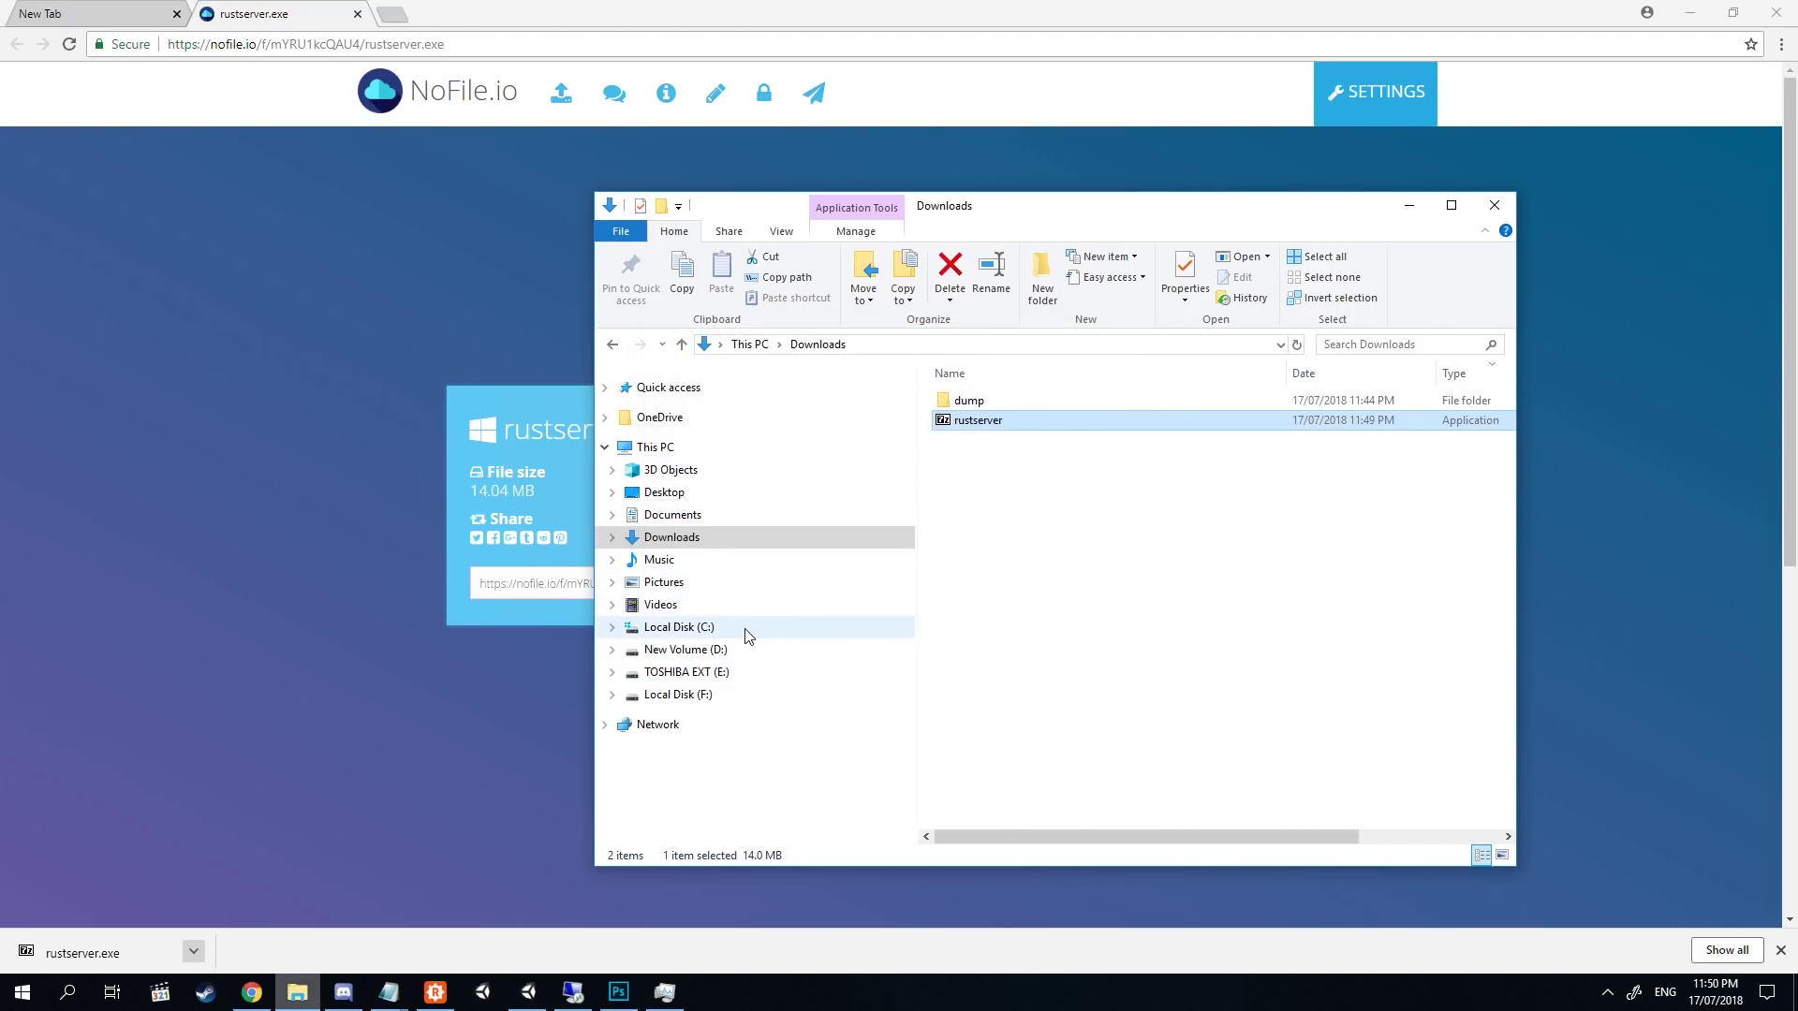
Open the rustserver batch script from C:\rustserver in Notepad for editing.
click(746, 629)
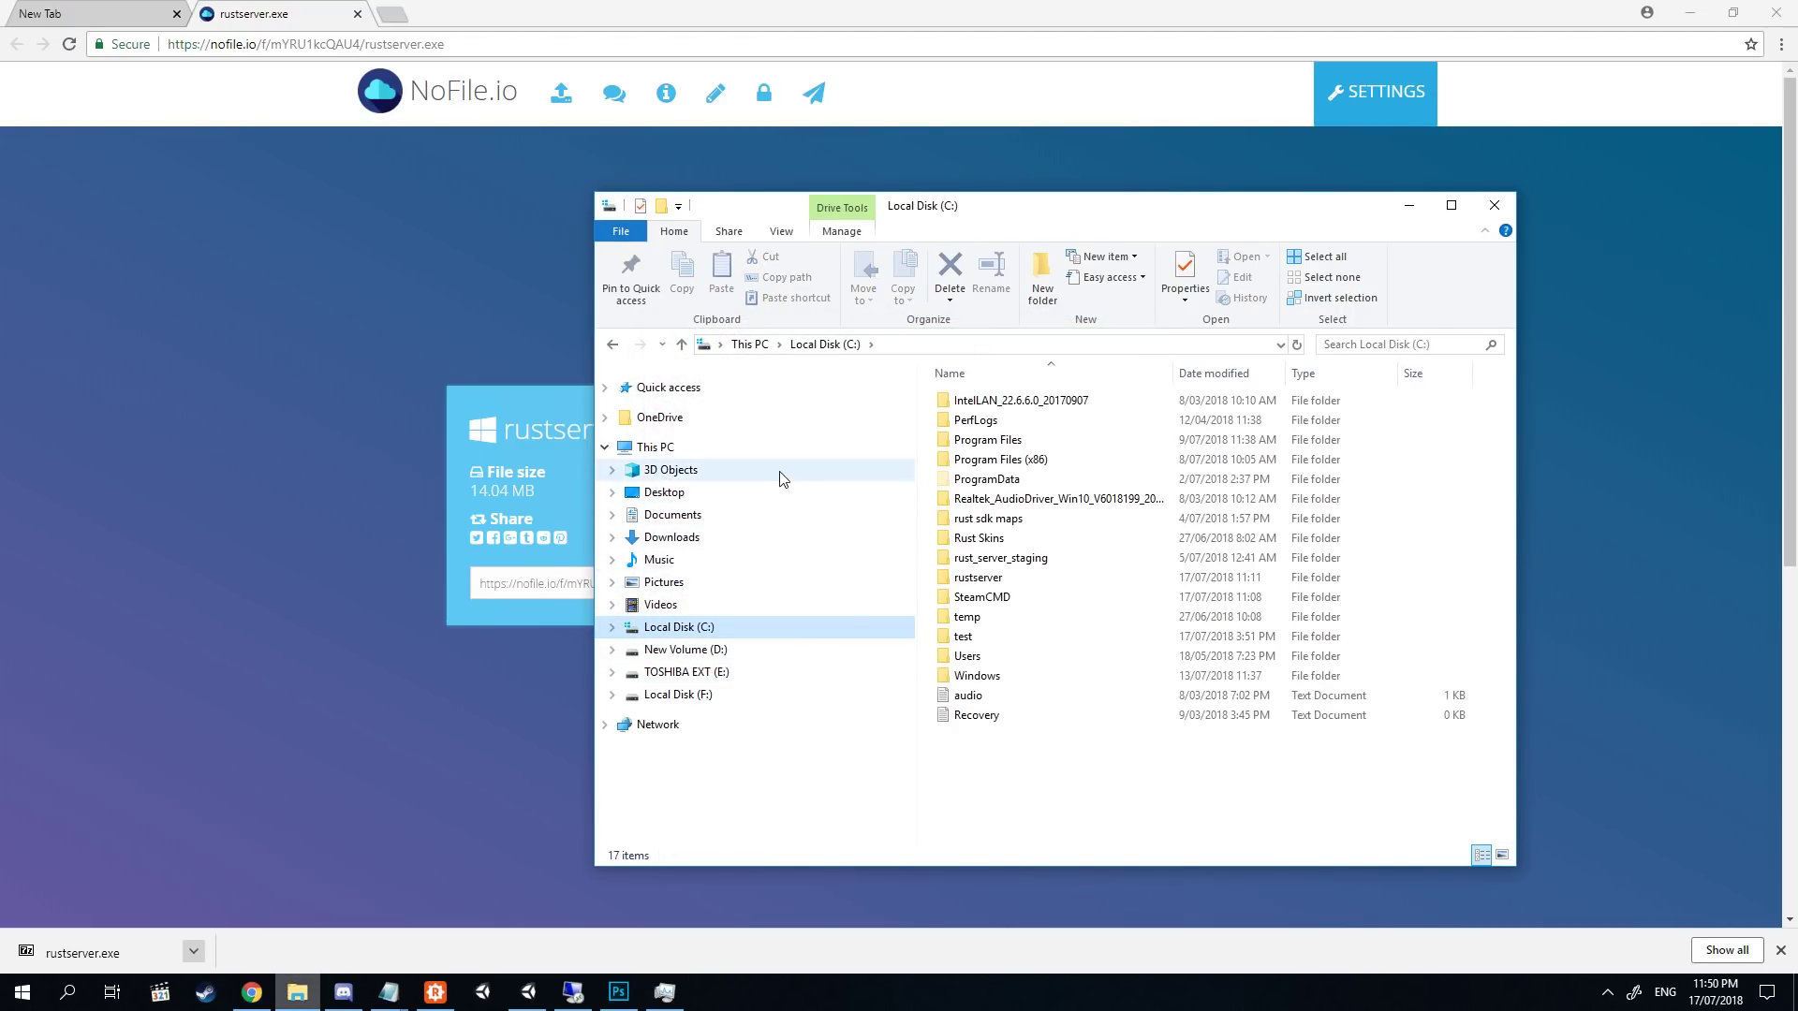
double_click(1014, 581)
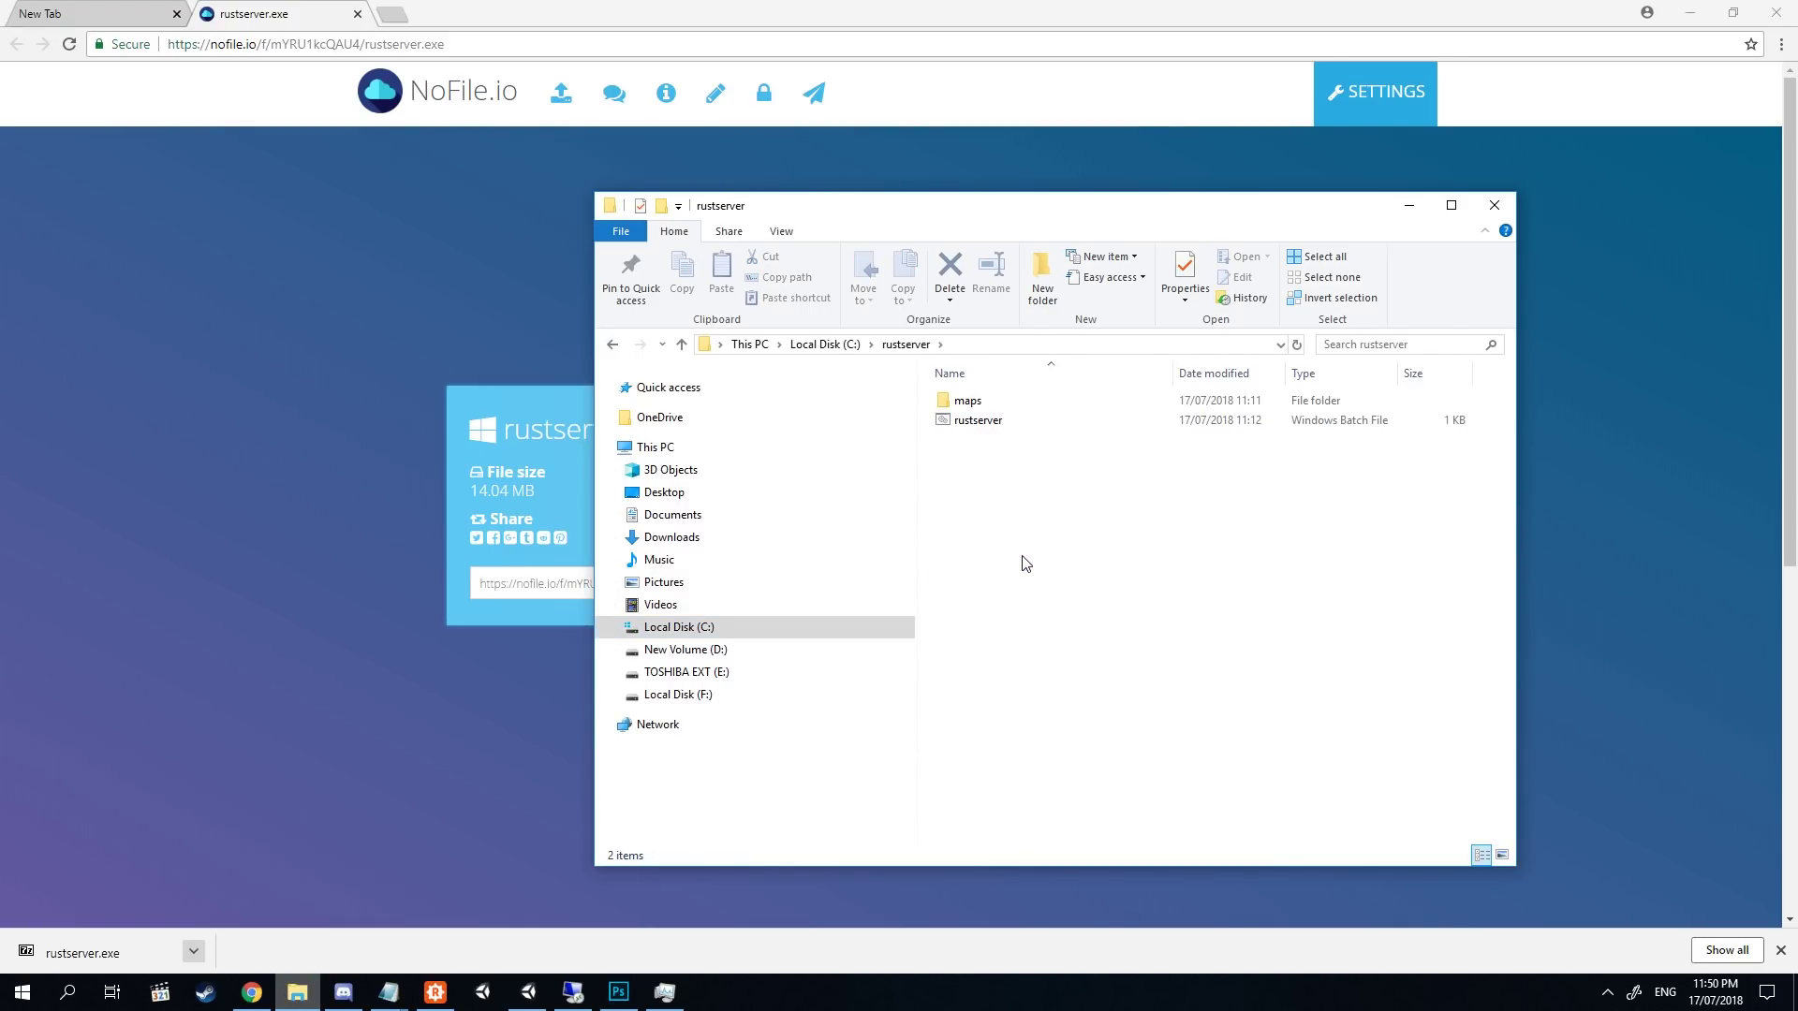
right_click(967, 428)
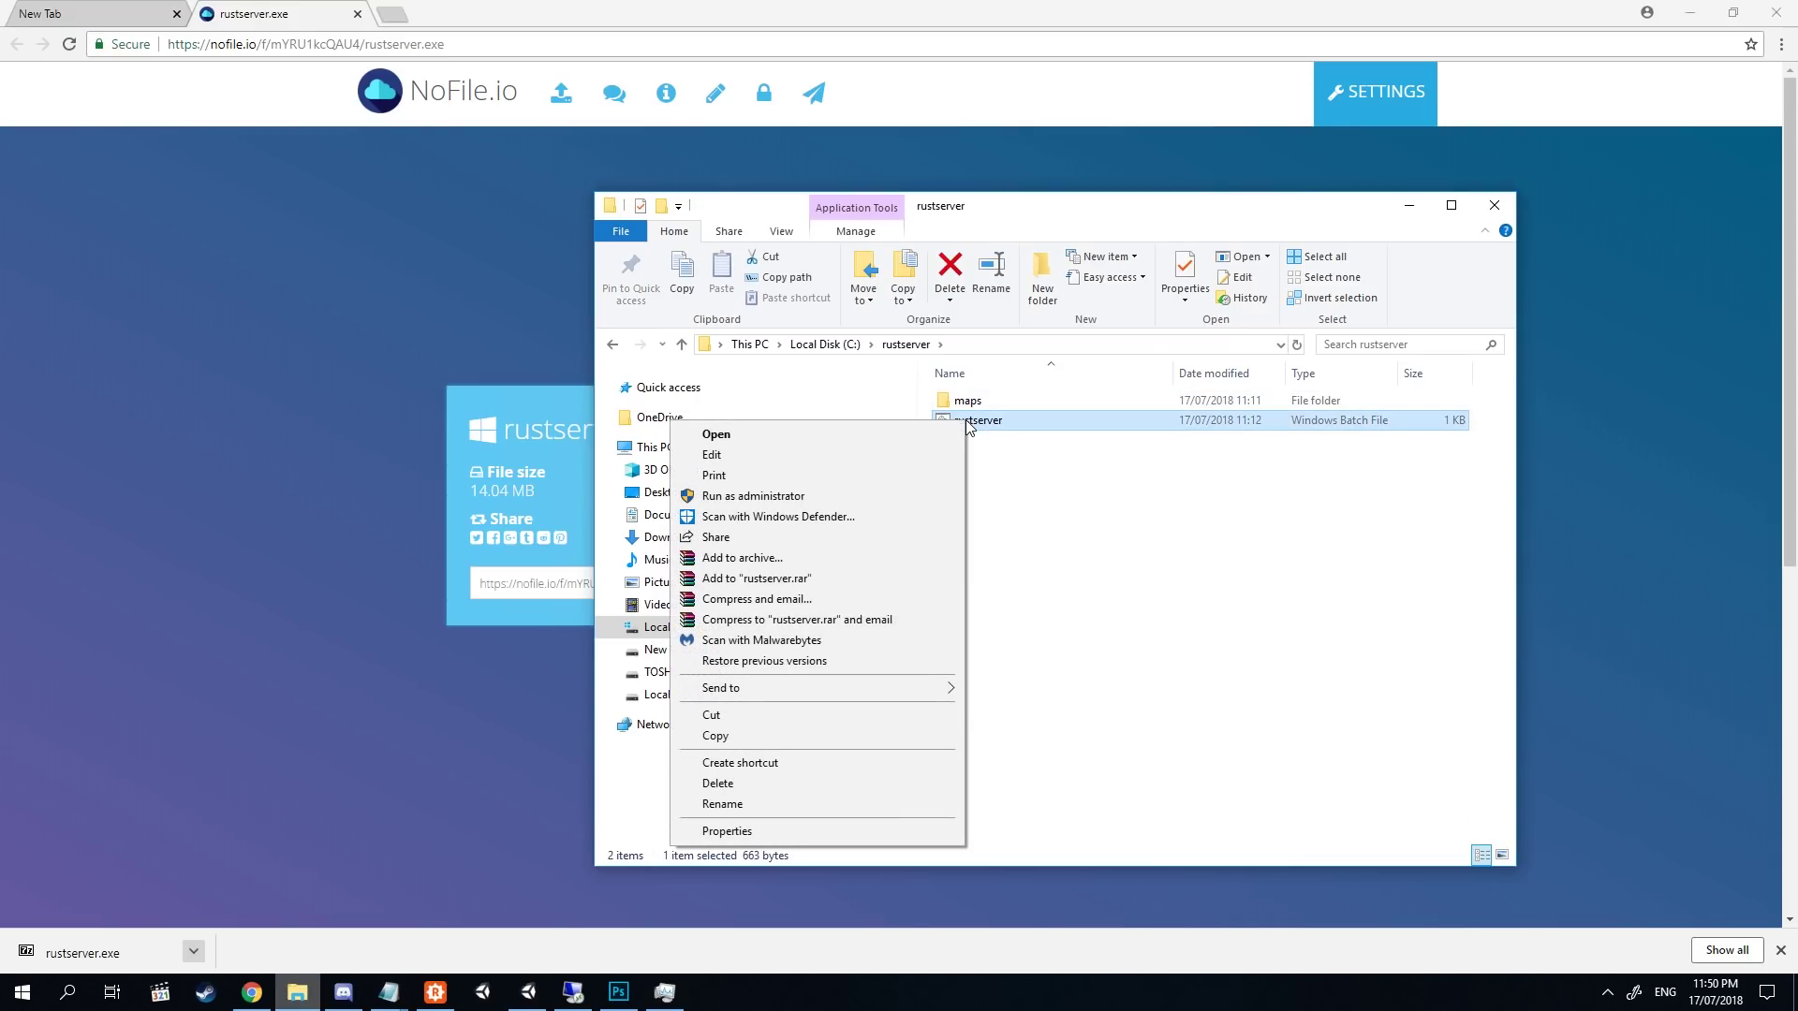
click(884, 453)
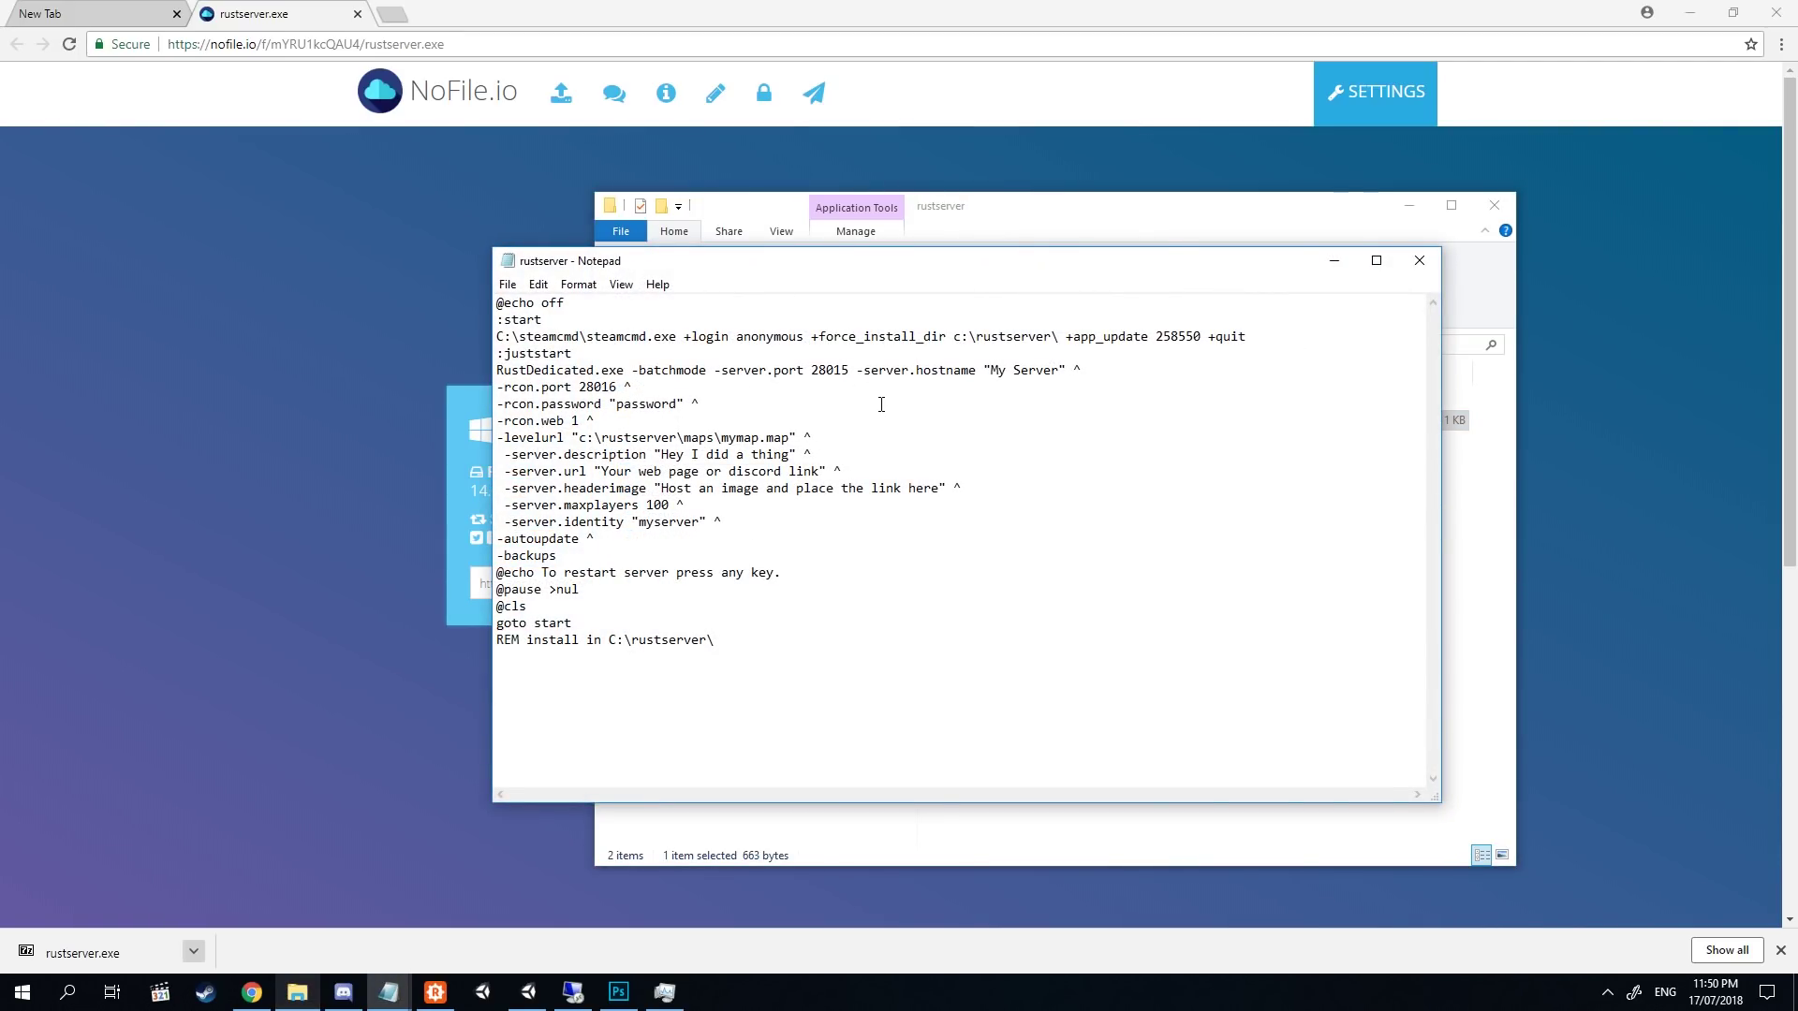
Check hostname 'My Server' and the levelurl map name mymap.map, then close Notepad.
drag(991, 371, 1059, 365)
drag(793, 437, 578, 438)
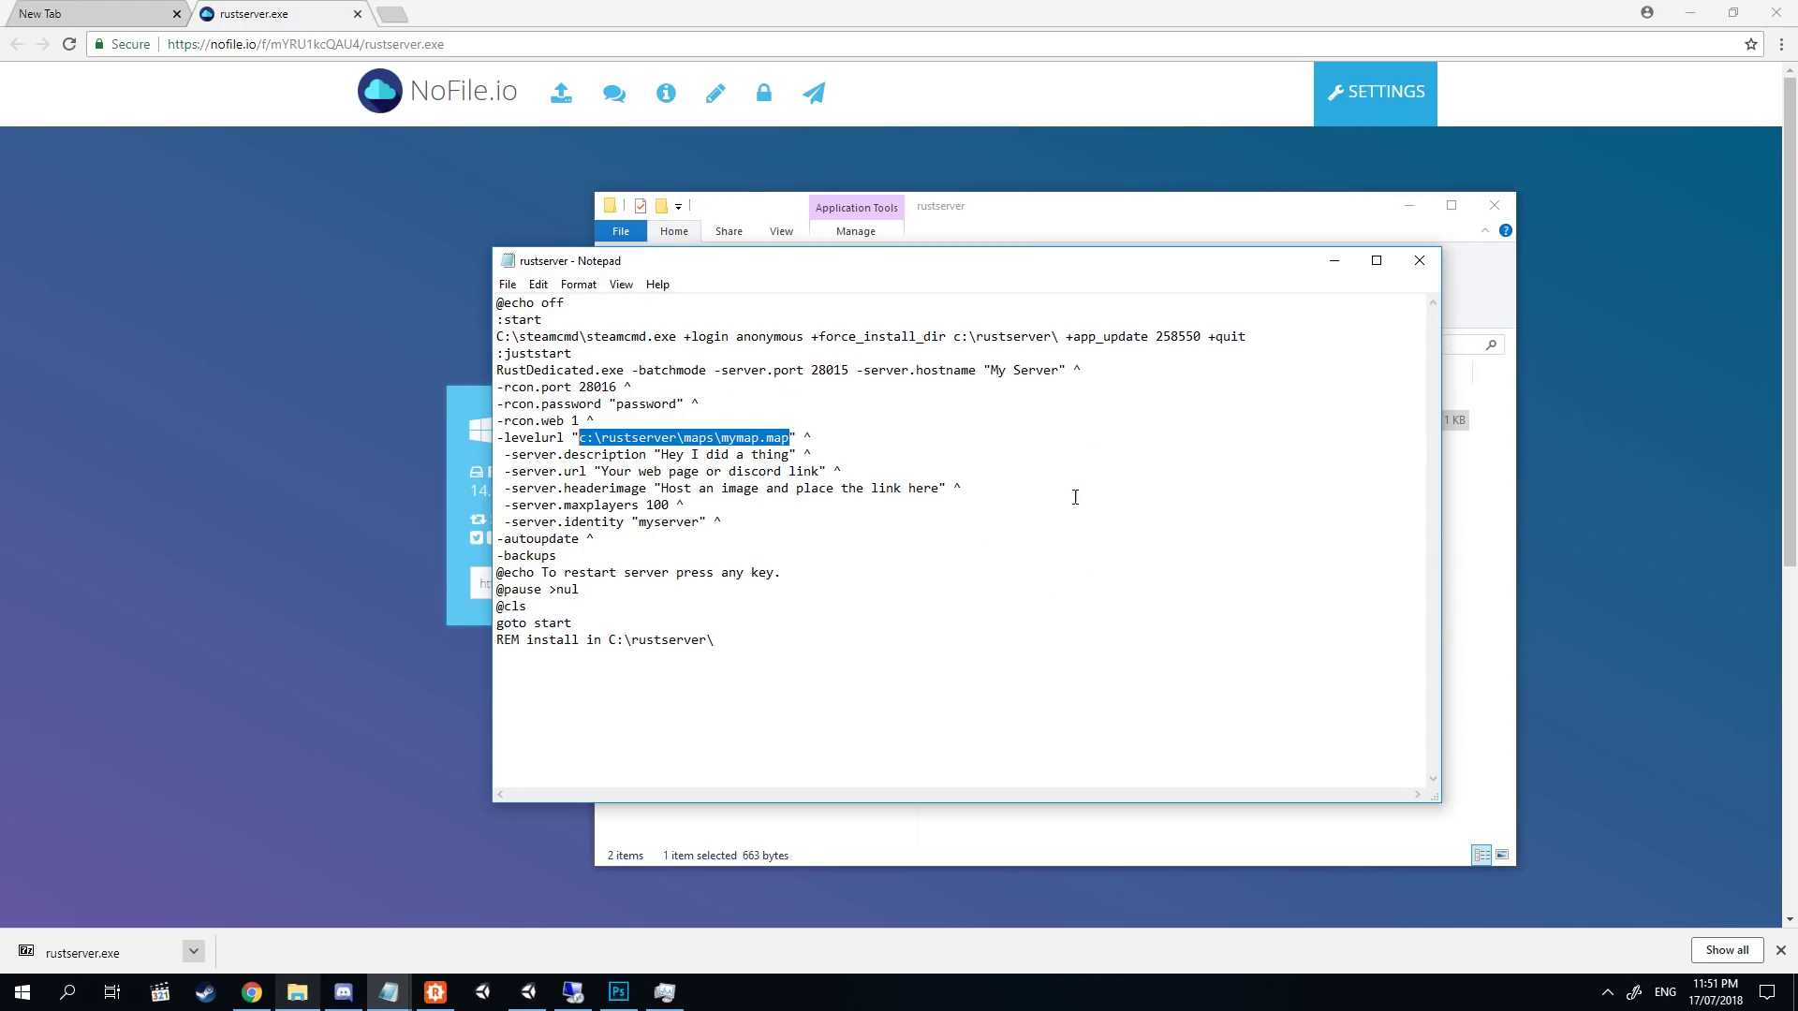
click(1142, 525)
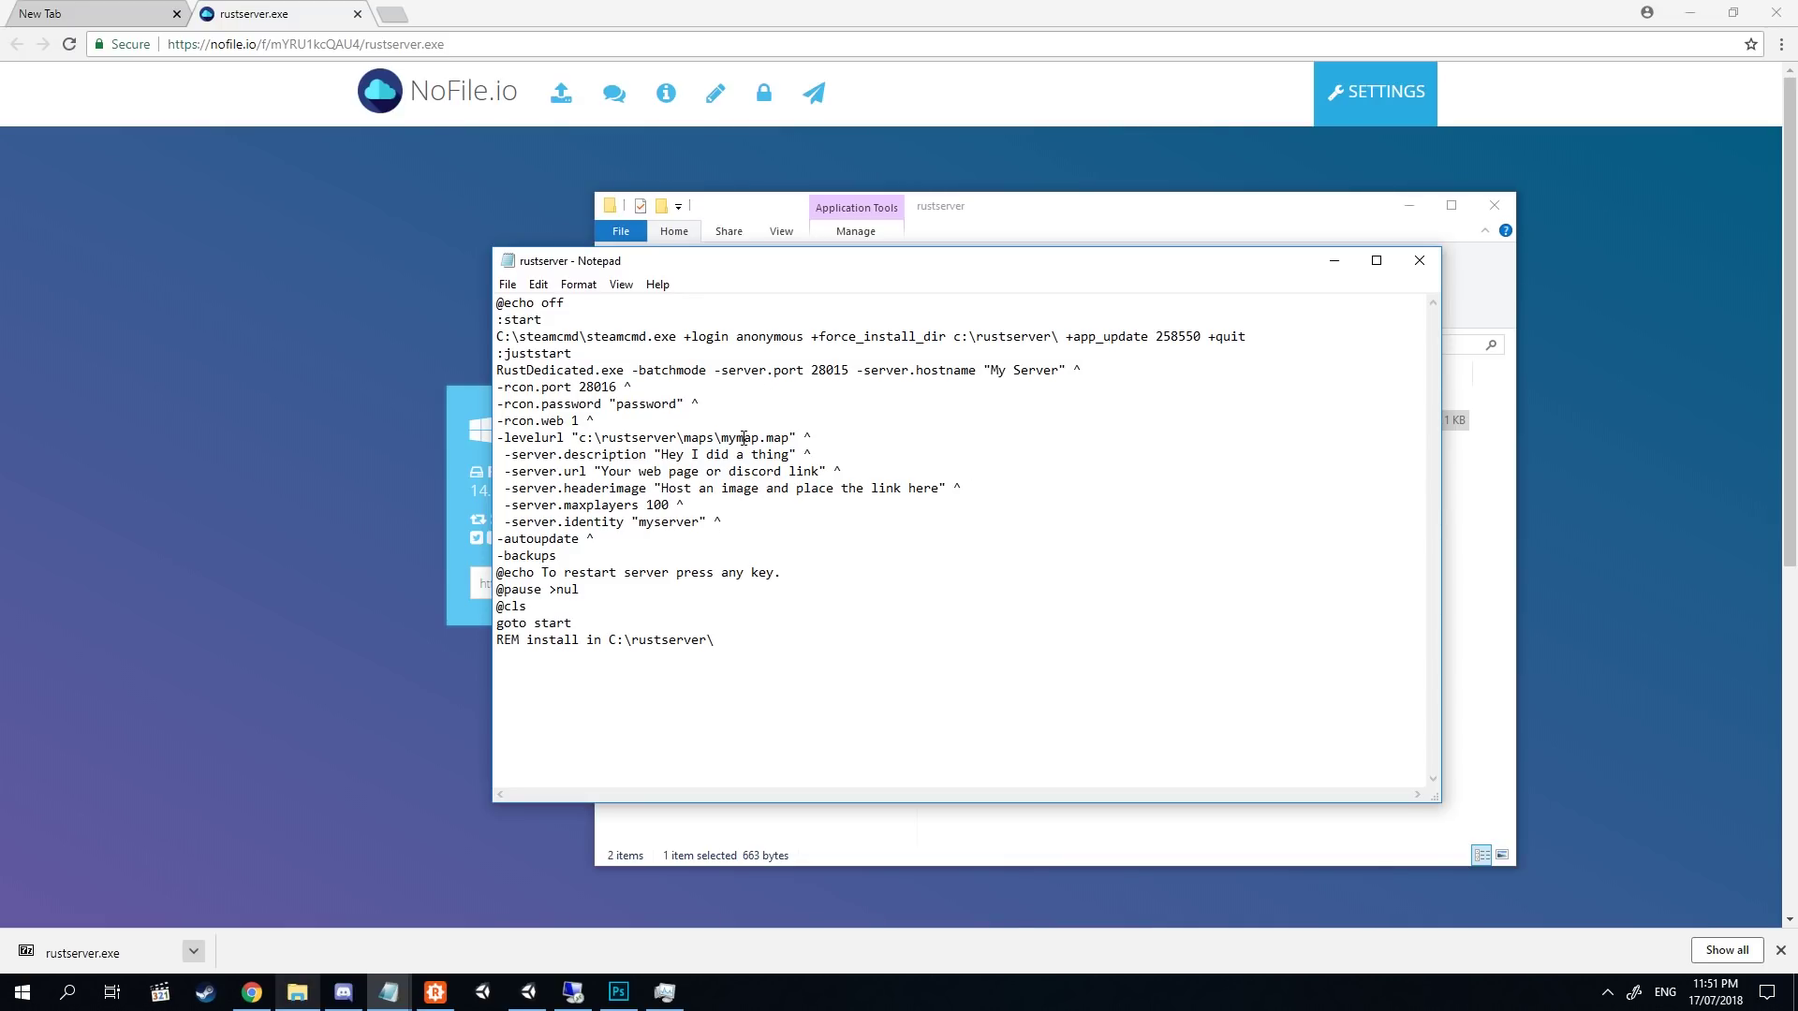
drag(722, 436, 789, 437)
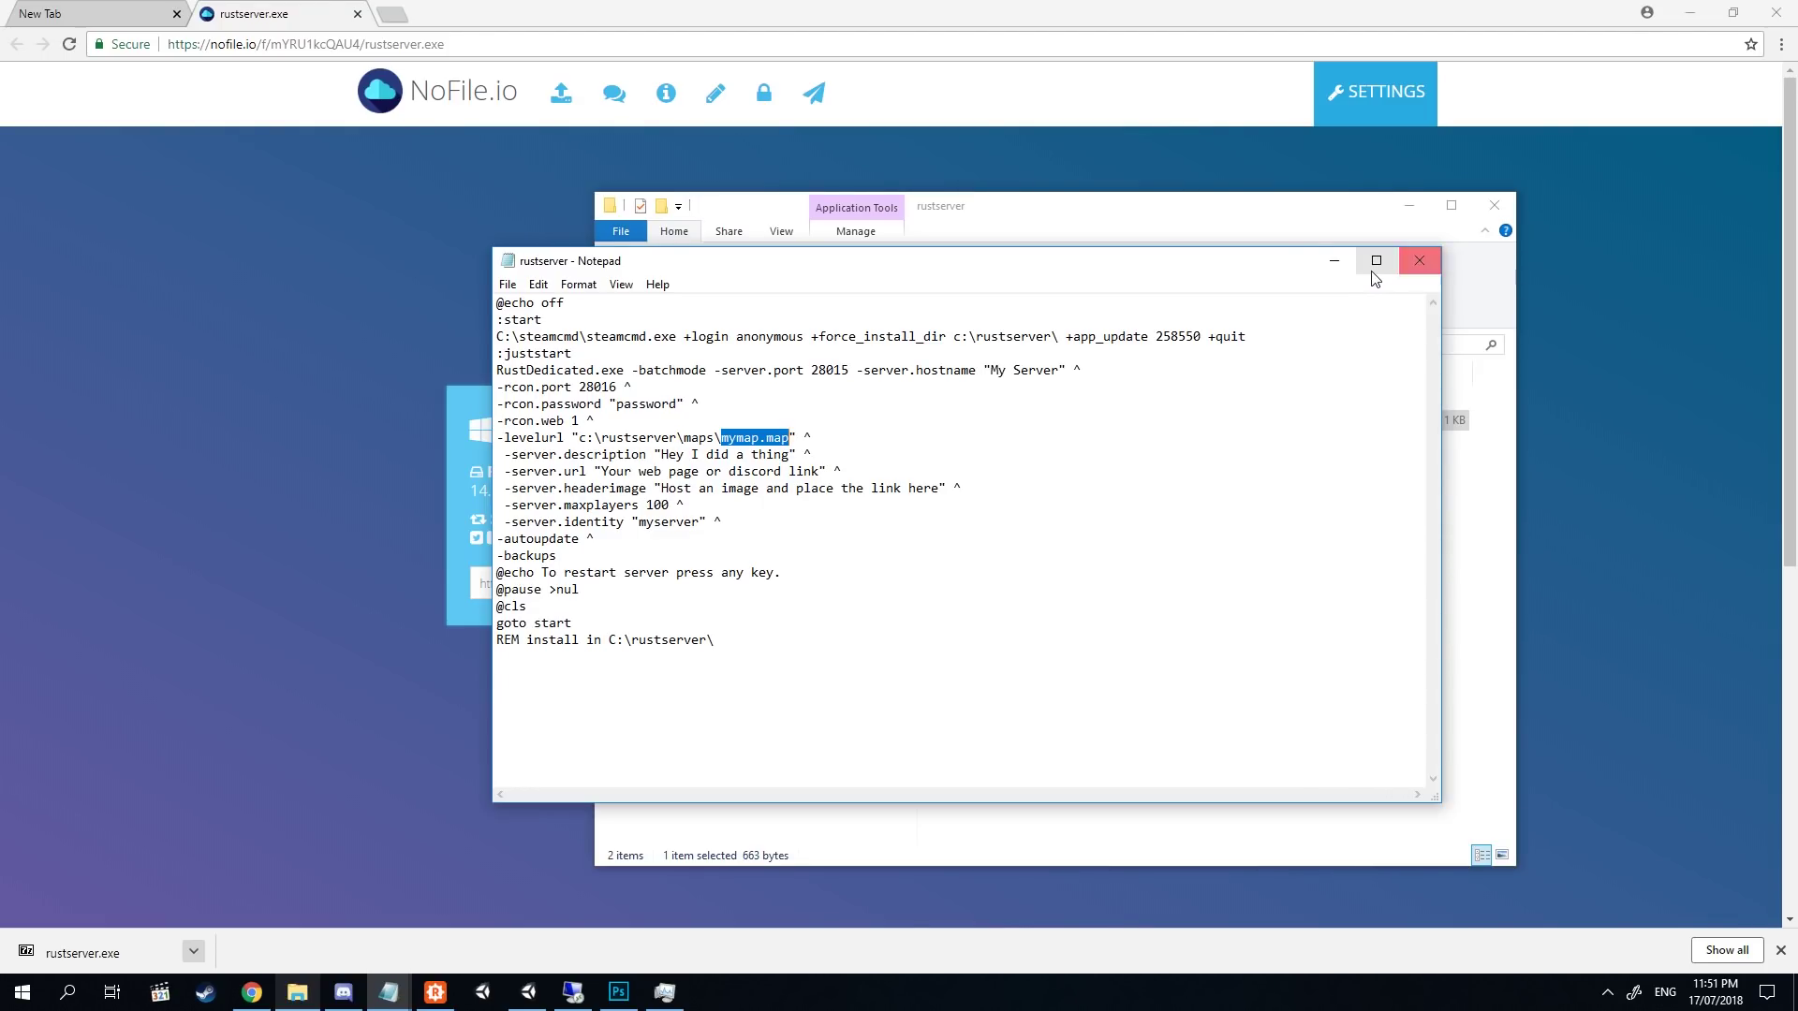
click(1411, 266)
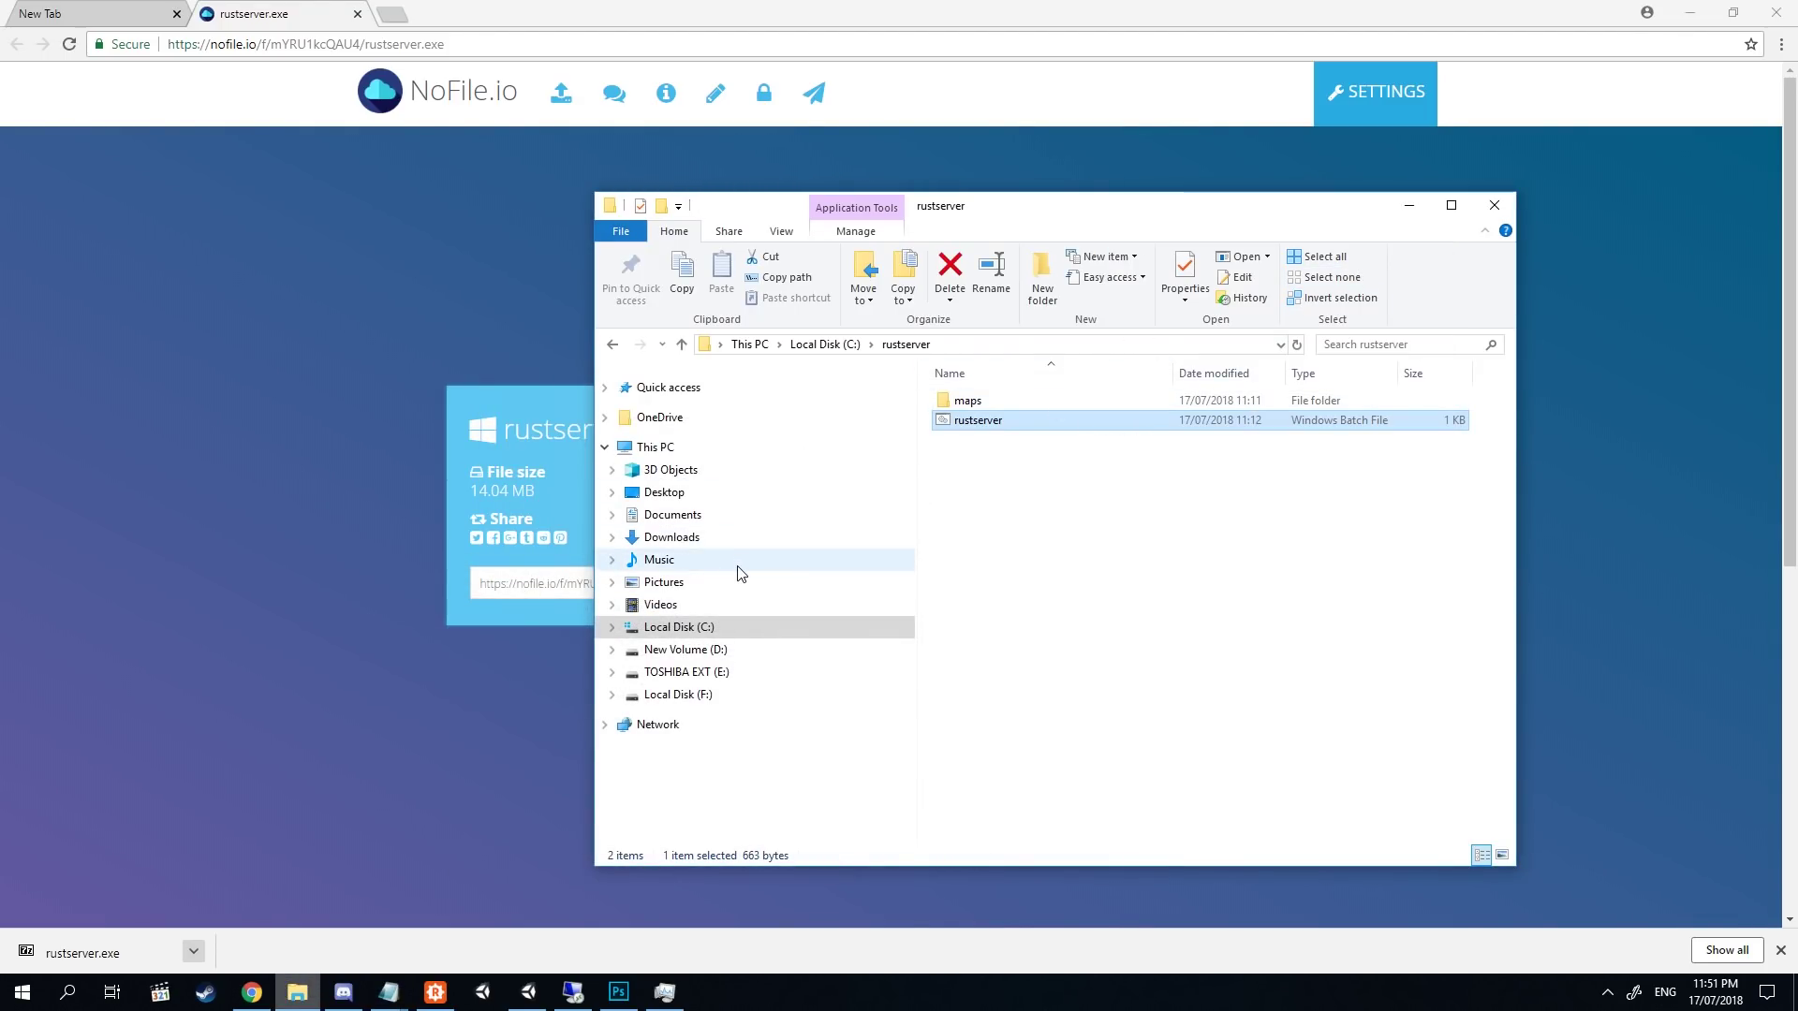
Copy mymap.map from the Desktop.
click(722, 517)
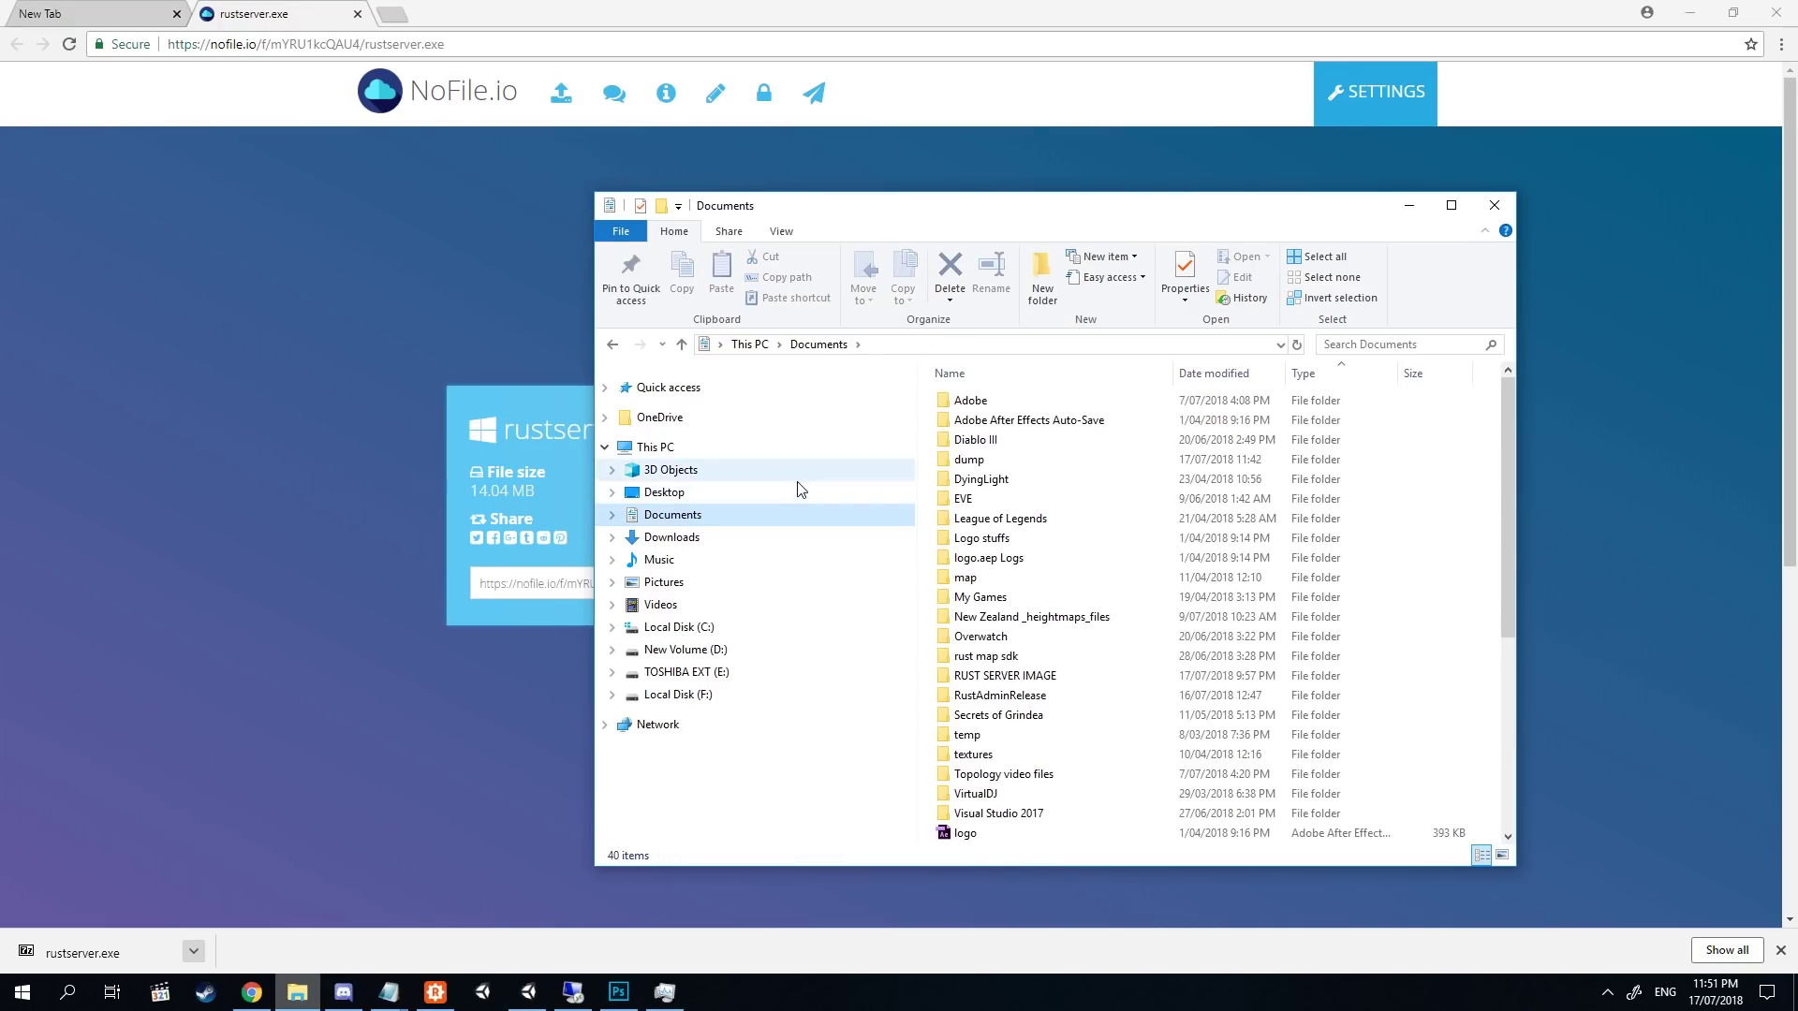
click(700, 493)
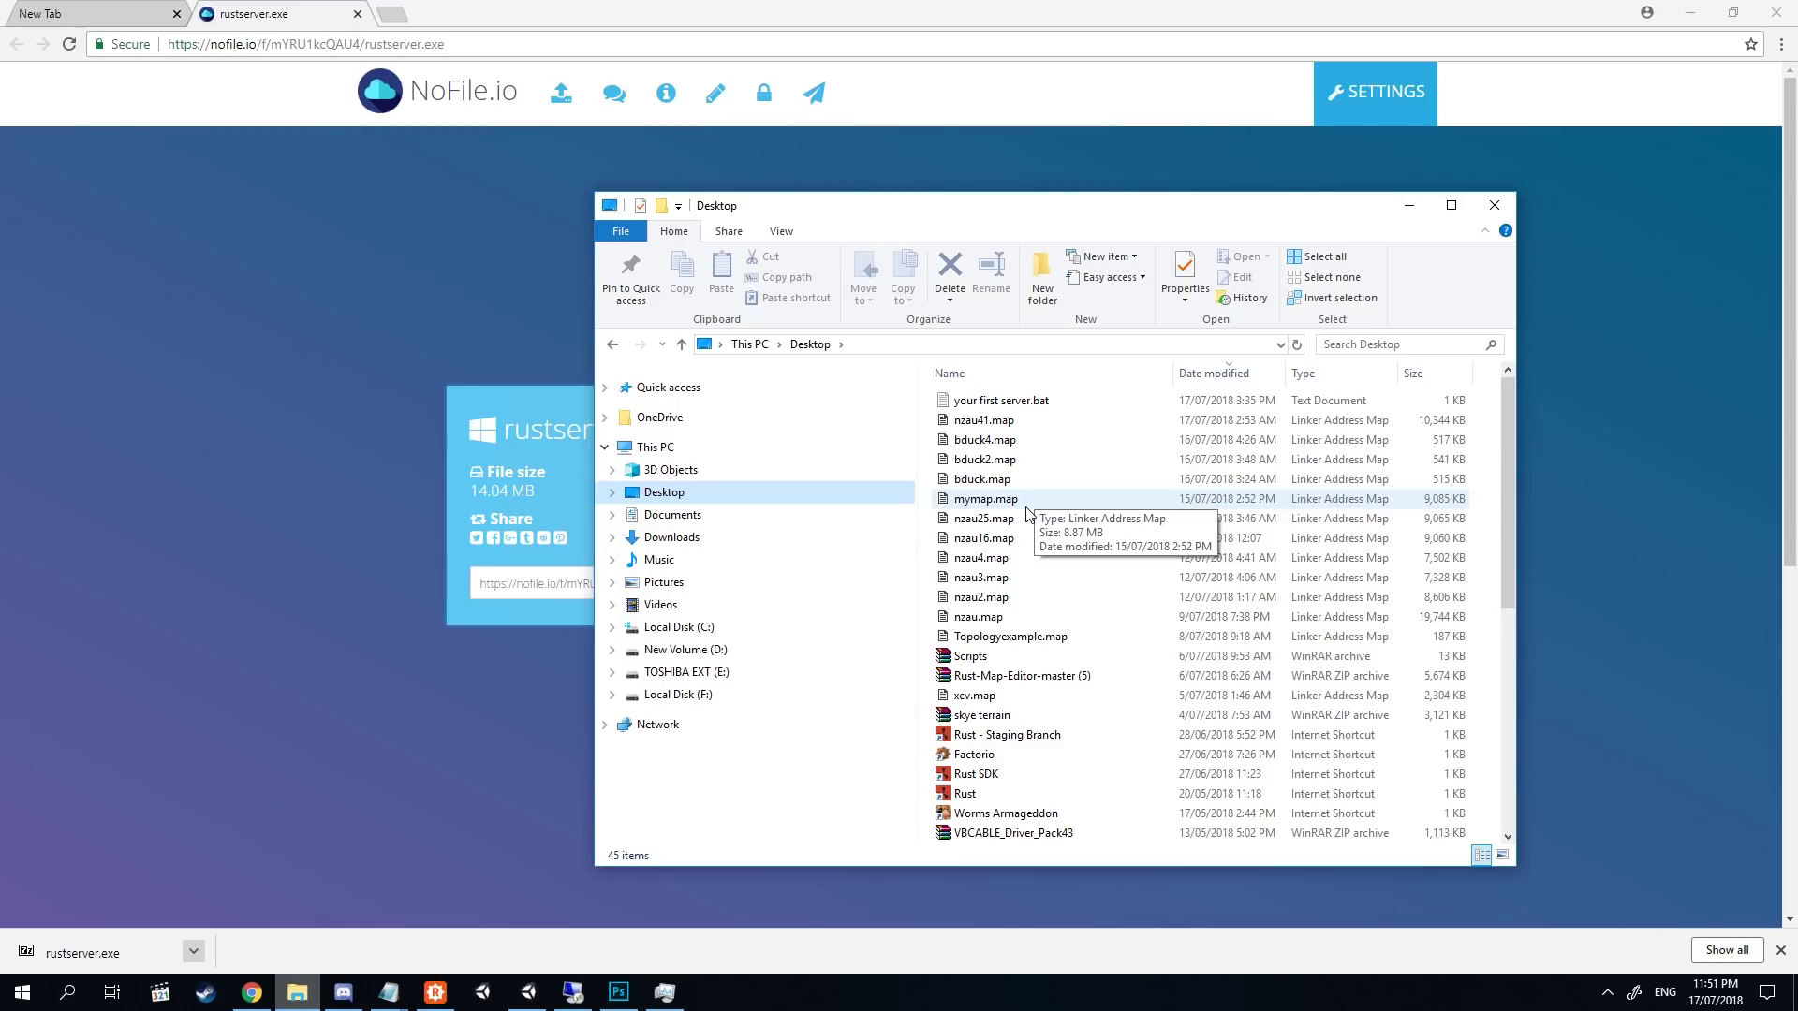
click(981, 501)
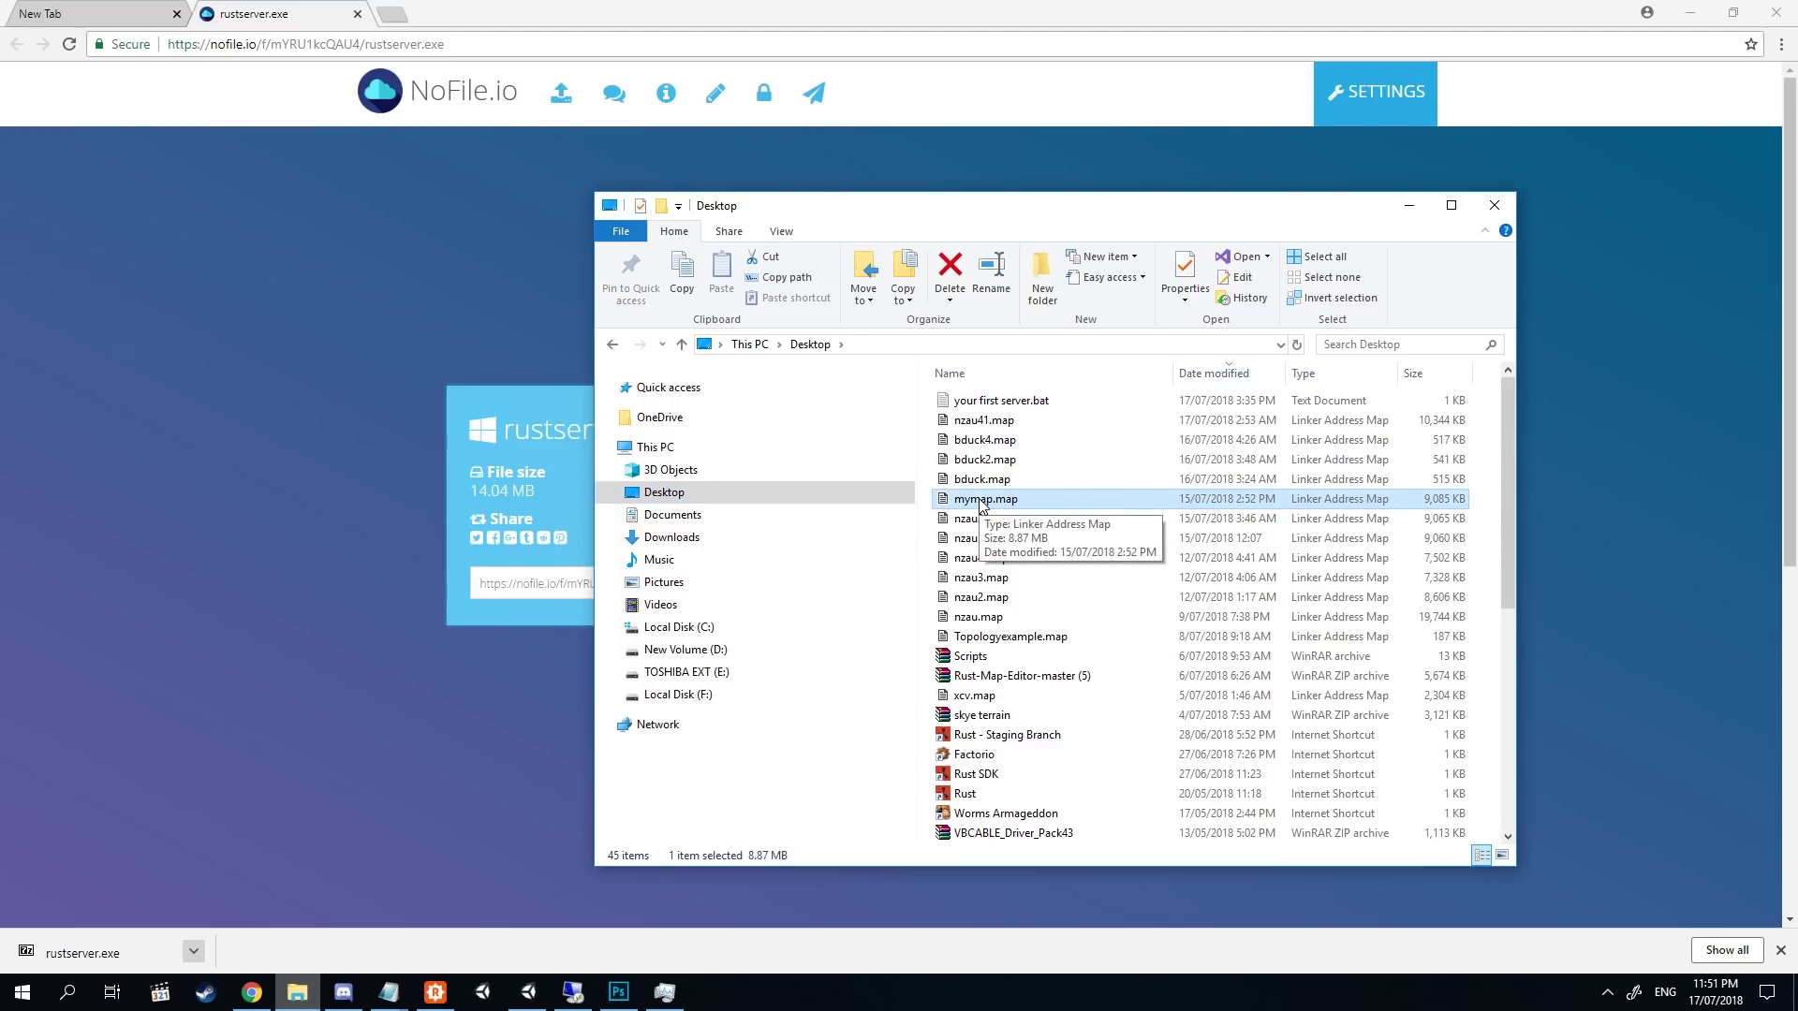
key(ctrl+c)
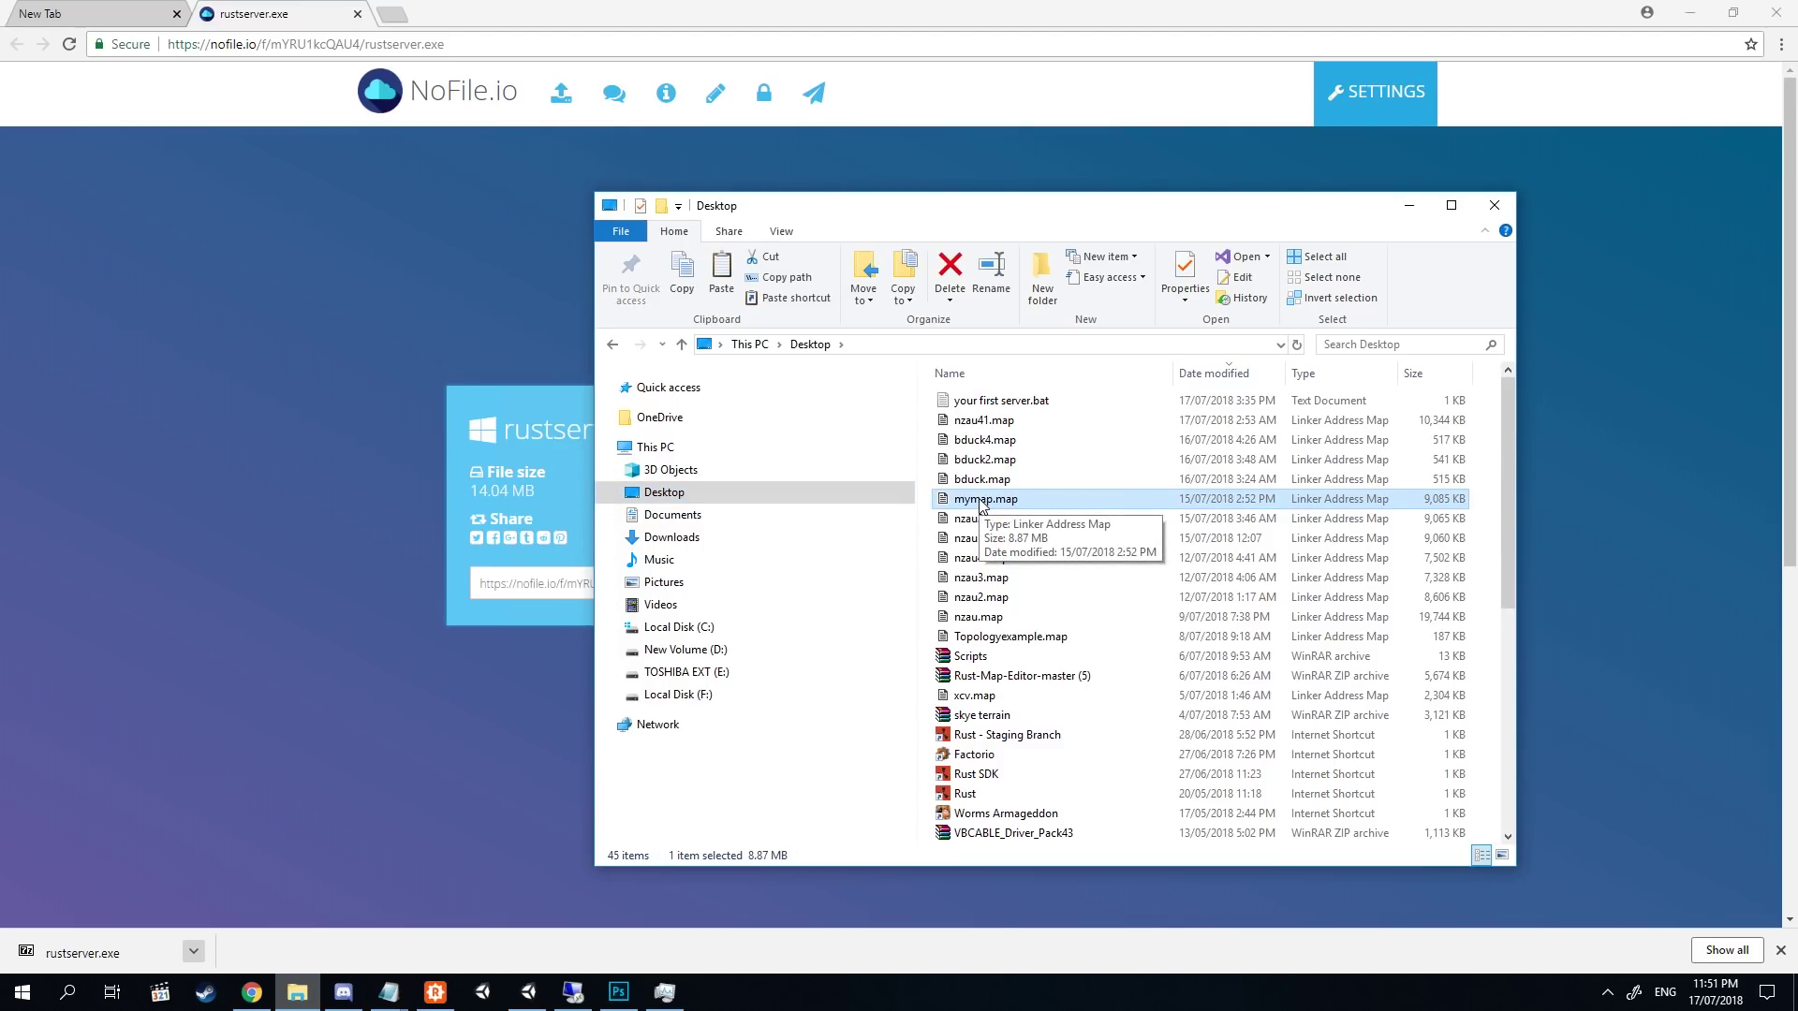
Paste mymap.map into C:\rustserver\maps and return to the rustserver folder.
click(678, 627)
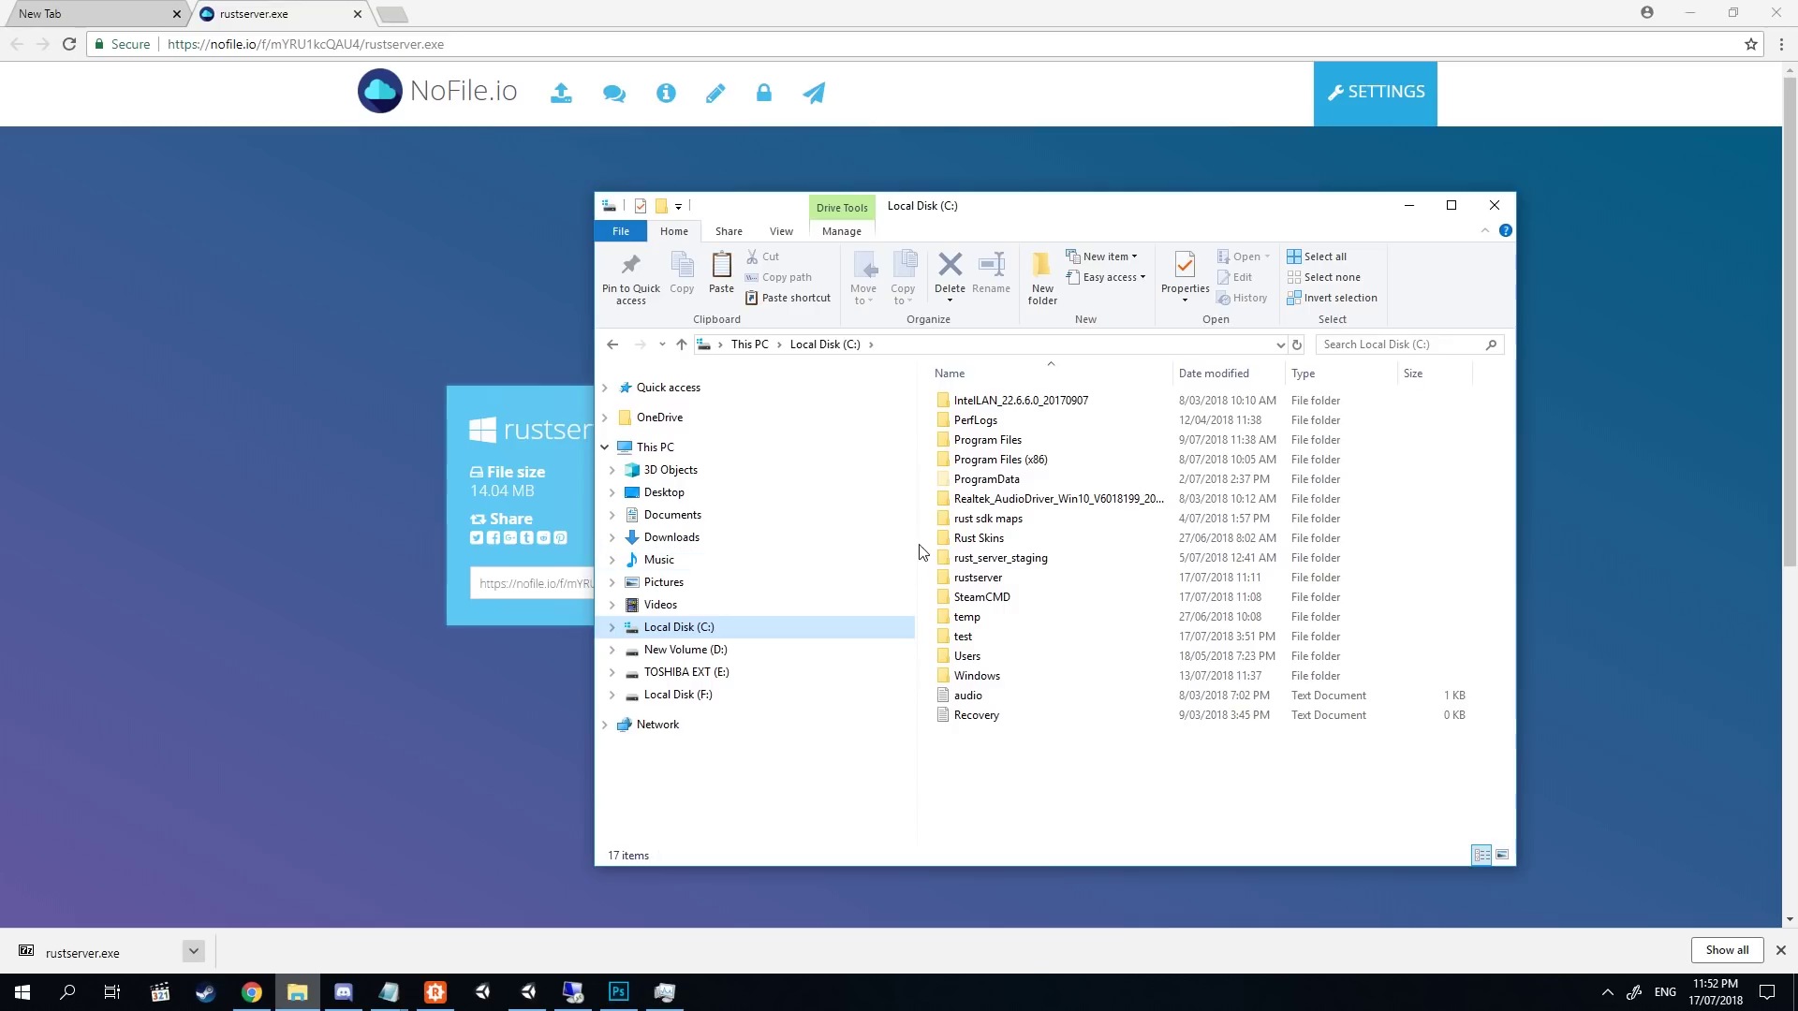
click(997, 580)
double_click(997, 581)
click(983, 405)
double_click(999, 403)
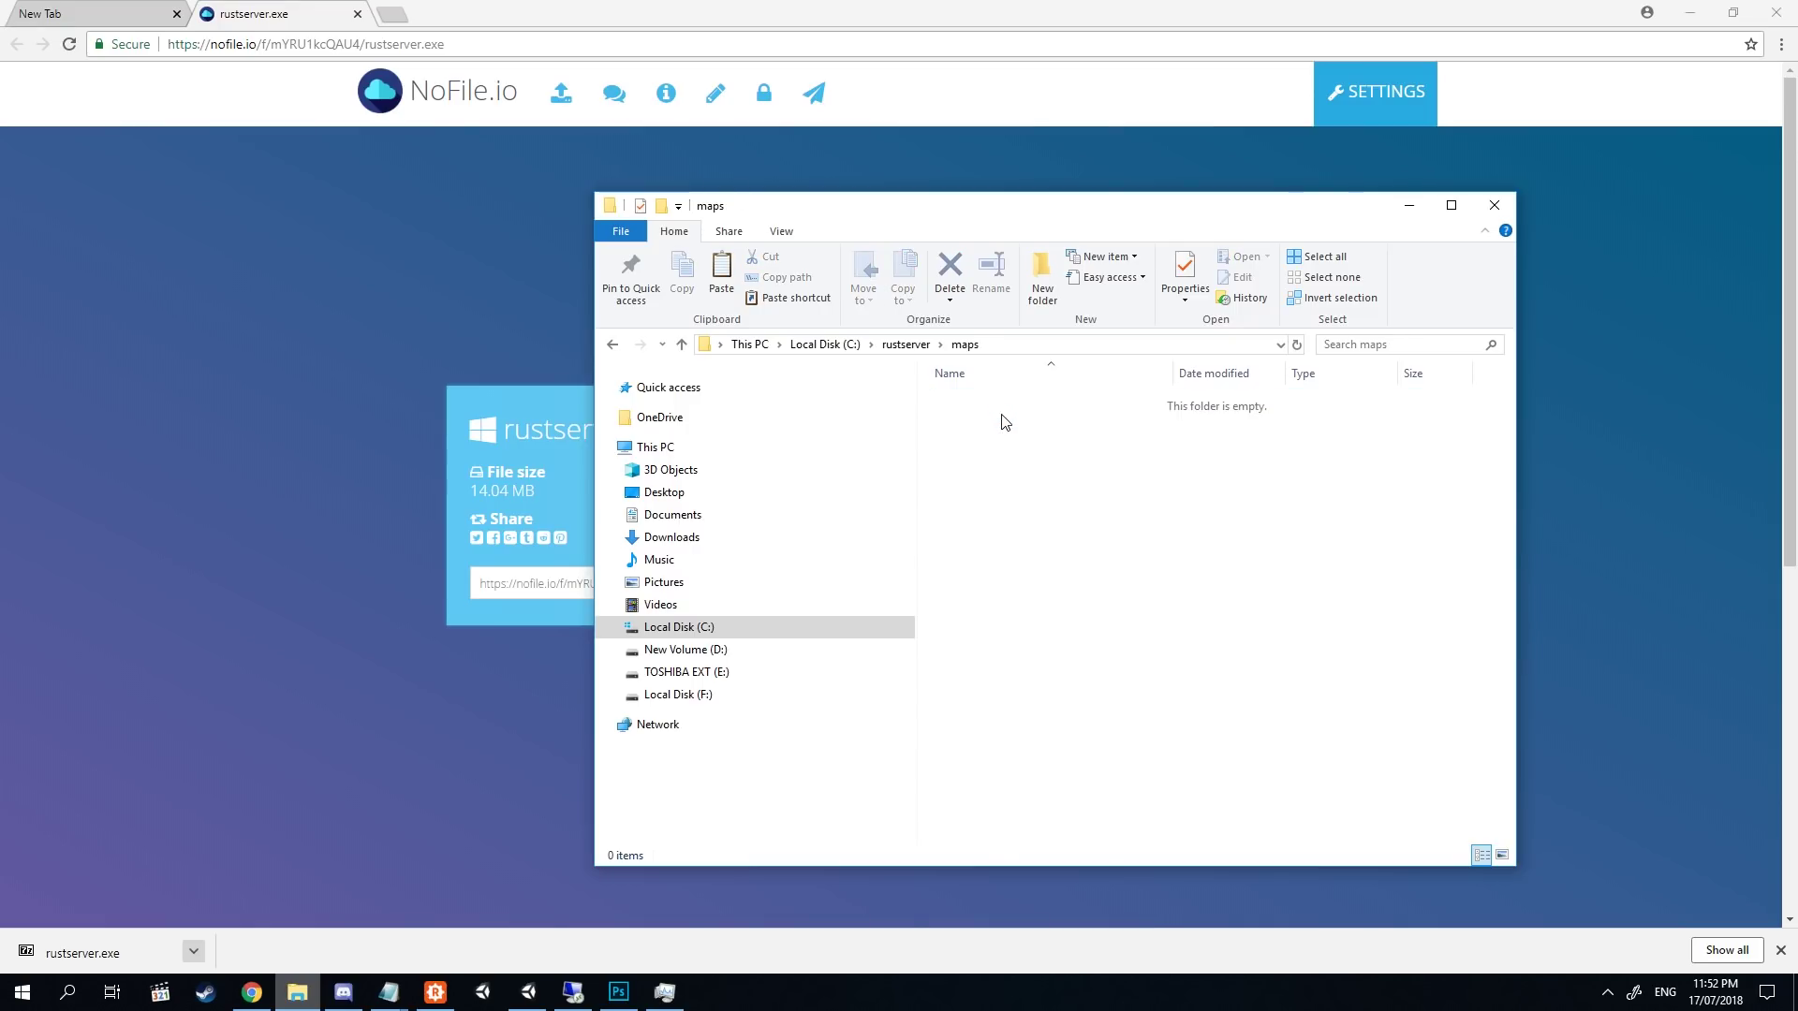
key(ctrl+v)
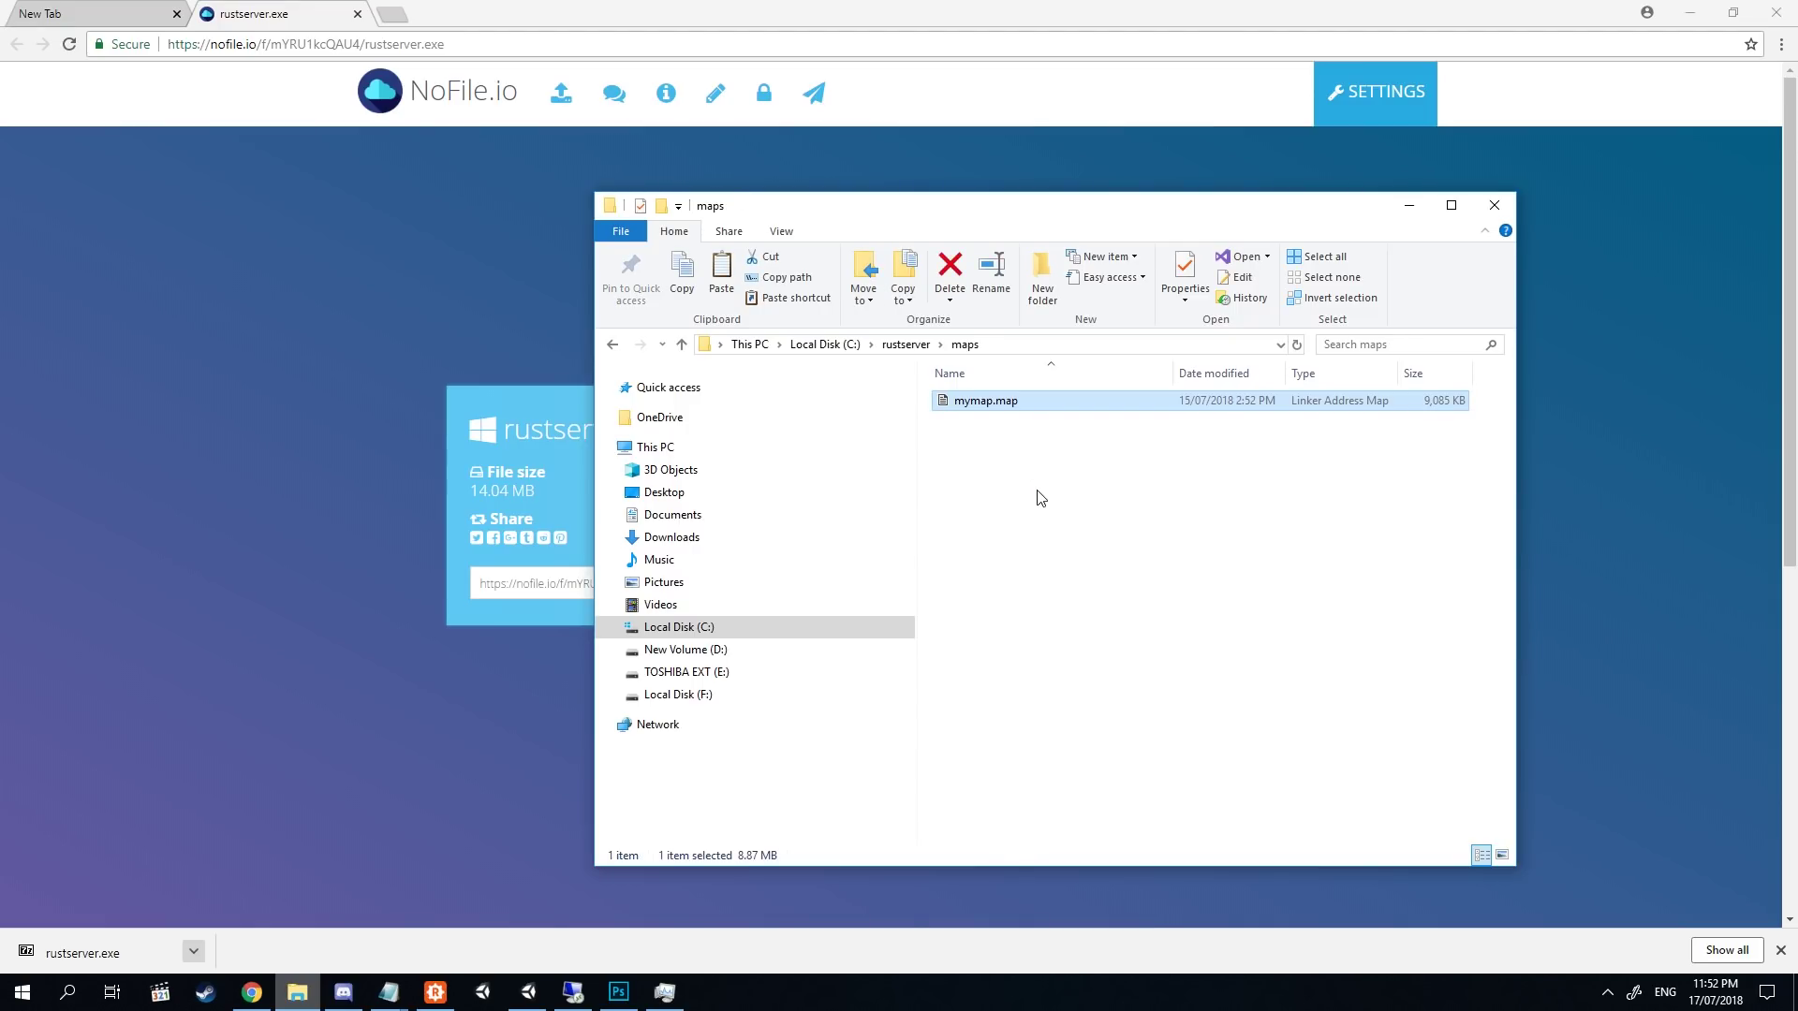
key(BackSpace)
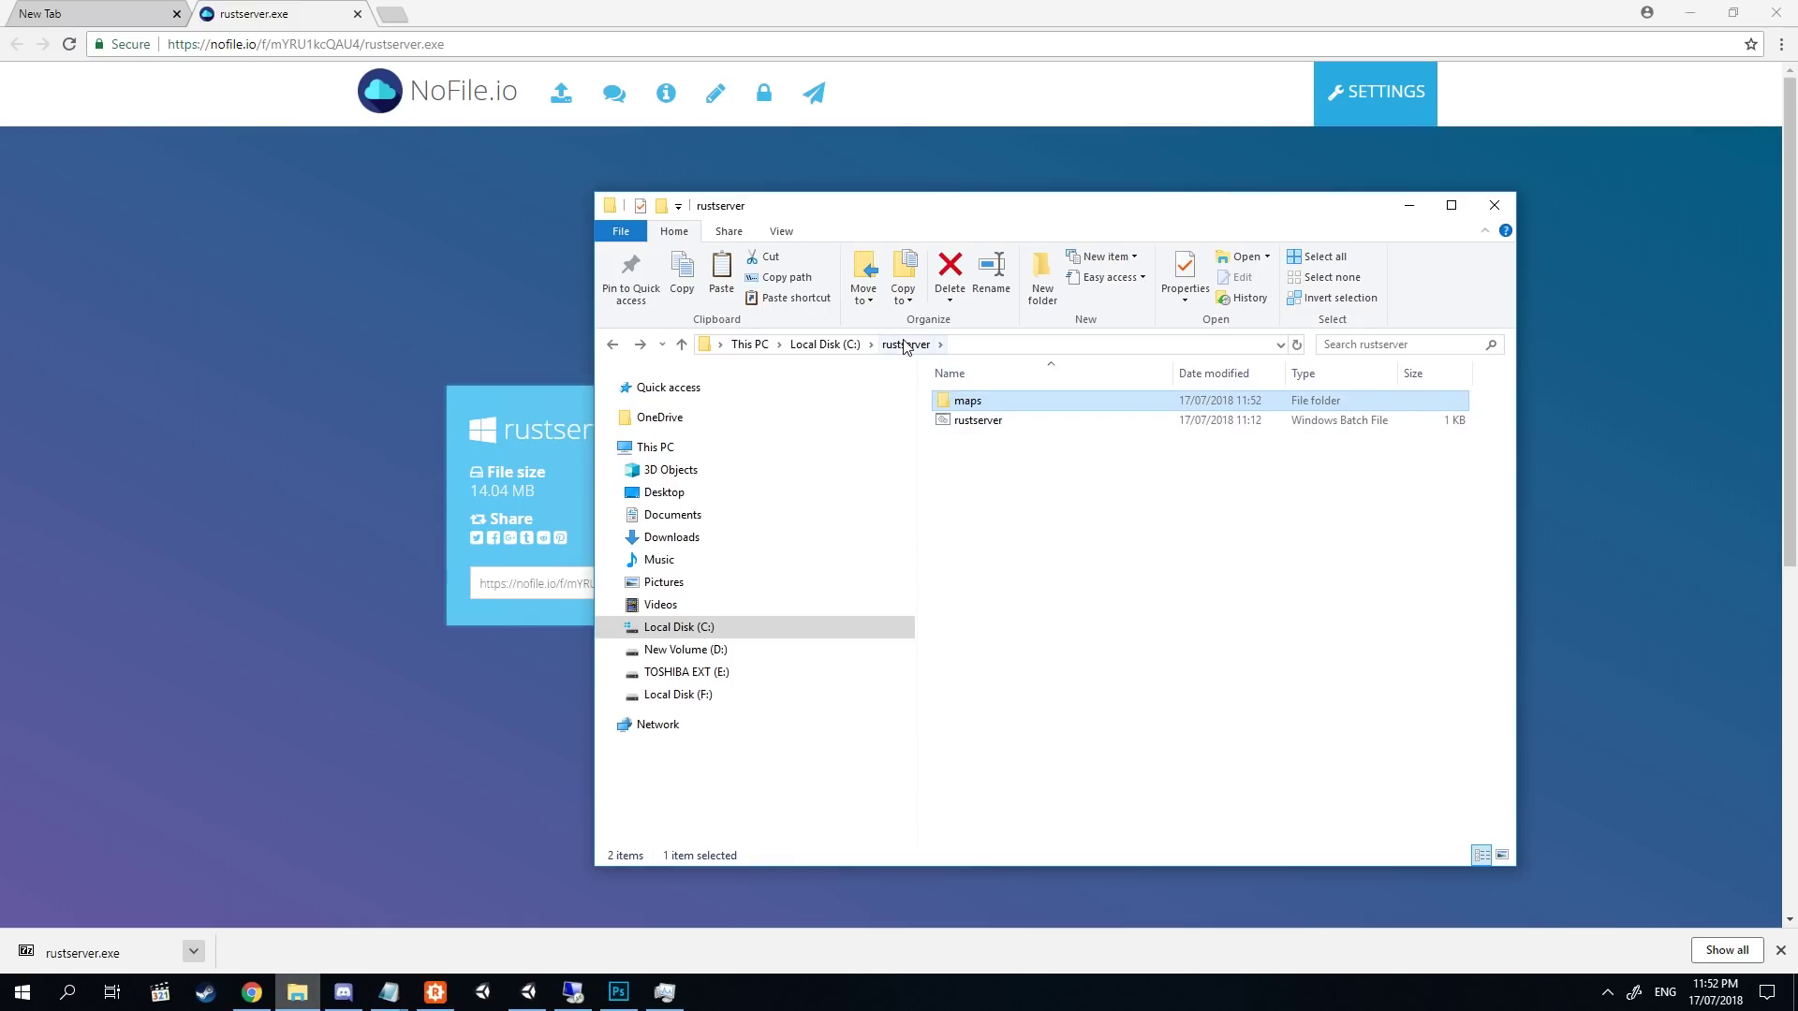
click(985, 423)
Run rustserver.bat so SteamCMD downloads the Rust server files in Command Prompt.
double_click(985, 422)
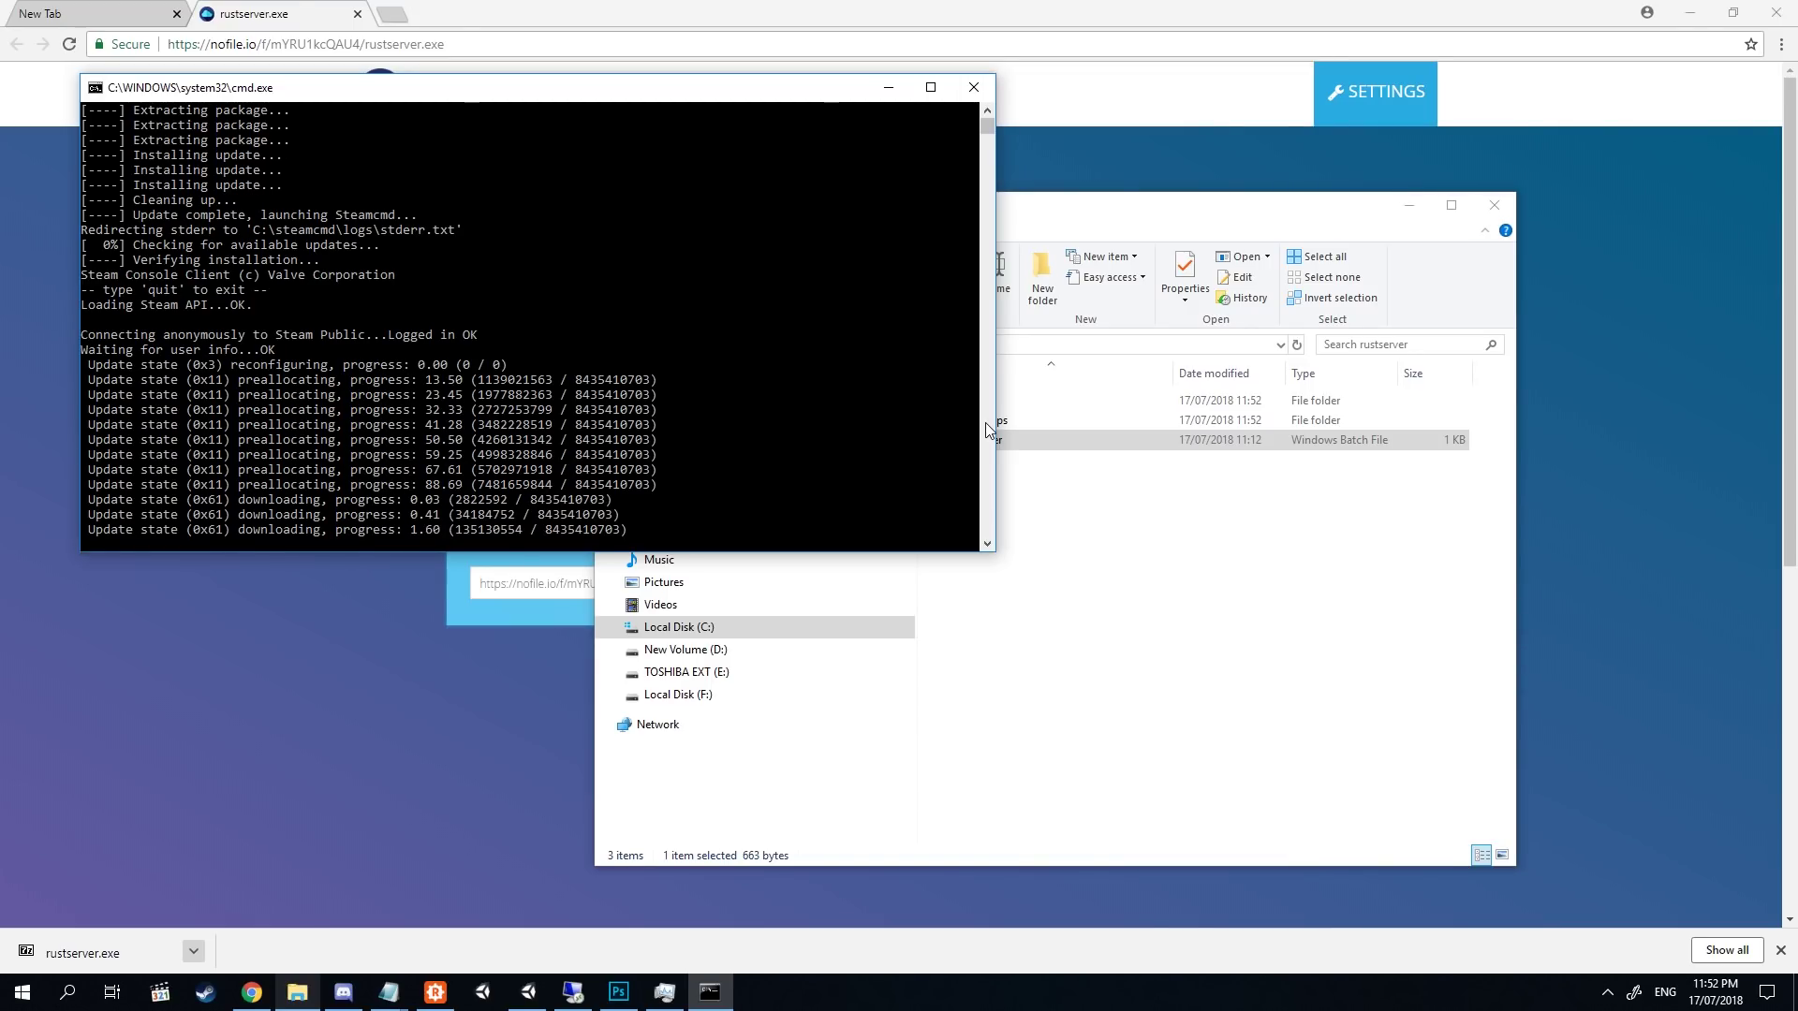
click(1056, 446)
Verify the server port 28015 in rustserver.bat, then minimize Notepad.
right_click(1026, 447)
click(948, 482)
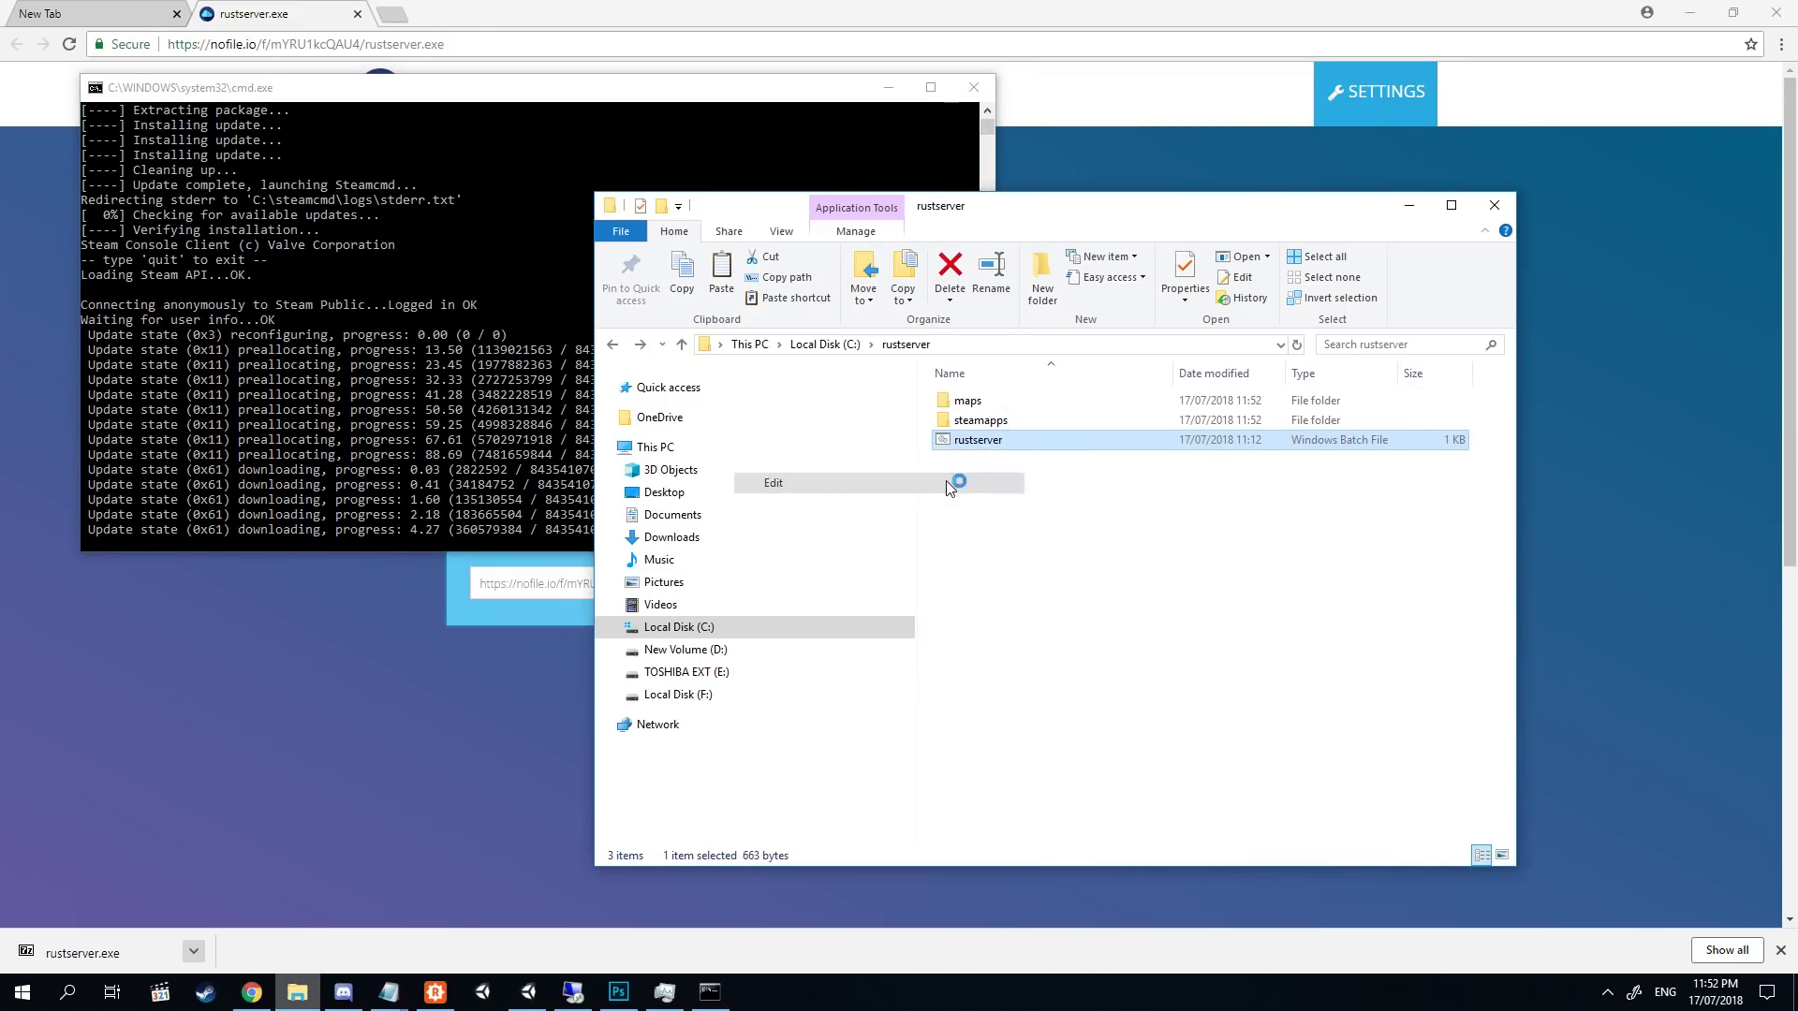
drag(811, 371, 874, 370)
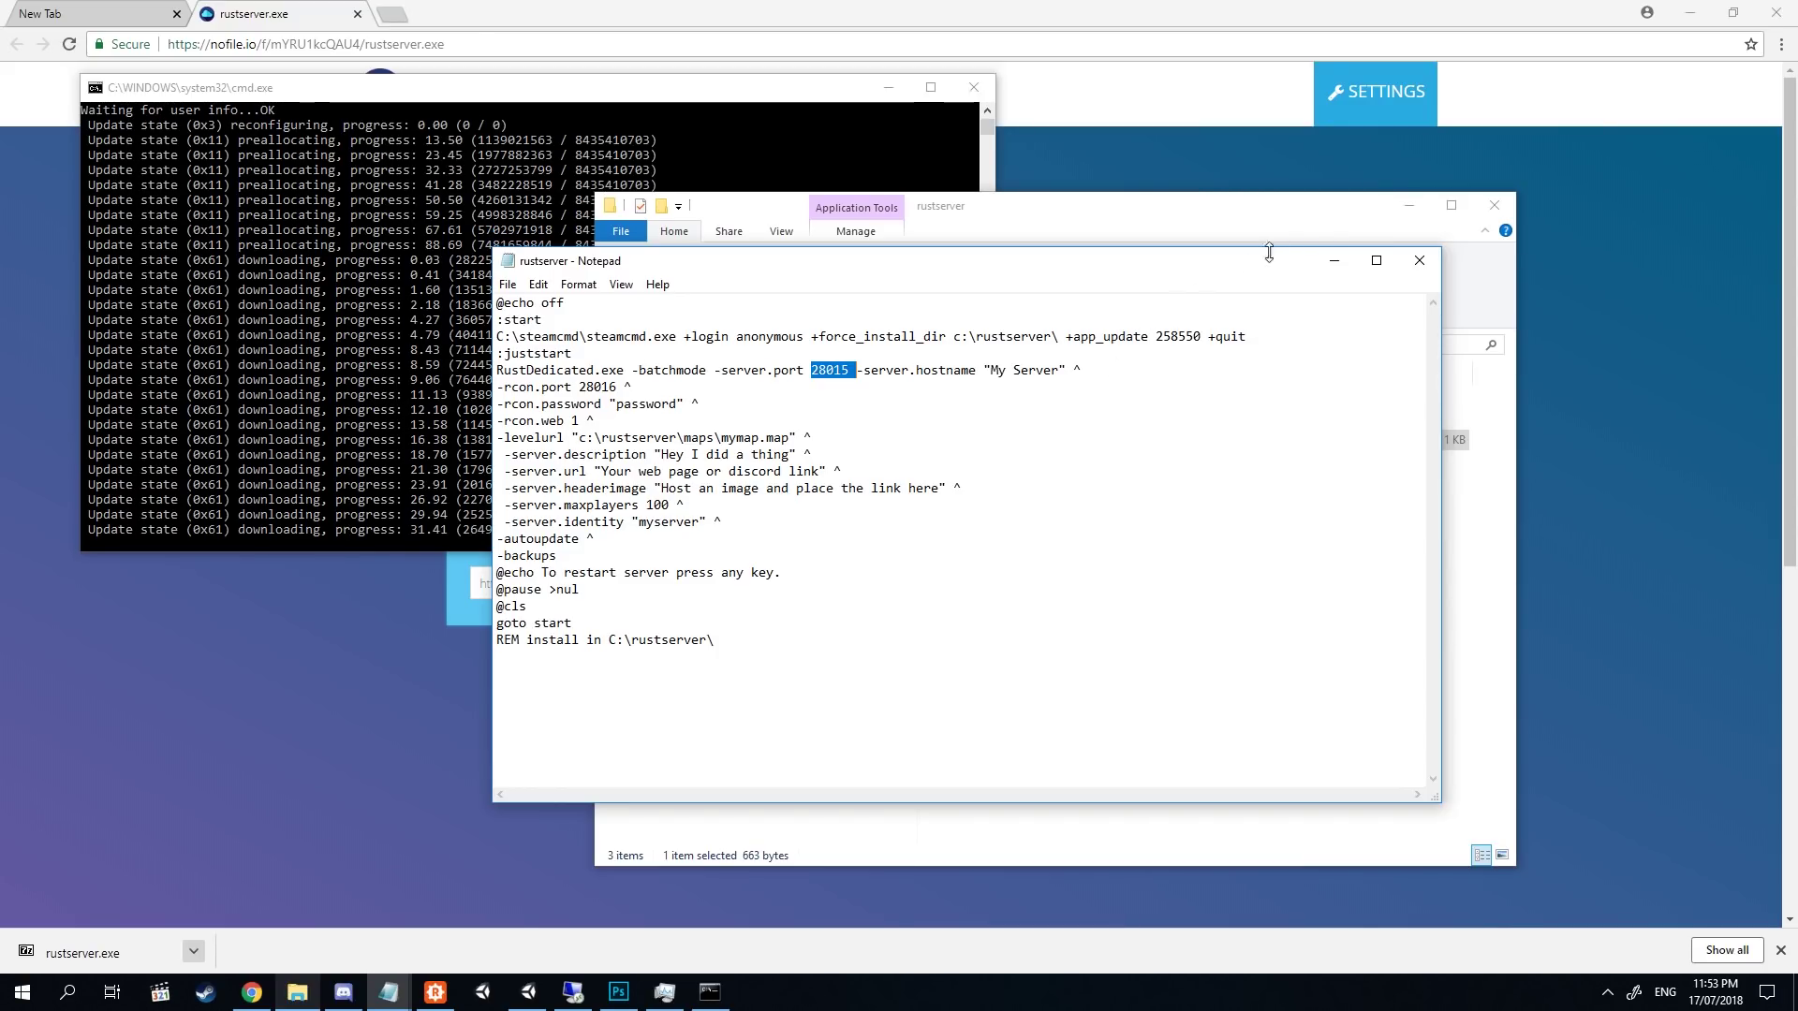
click(1334, 260)
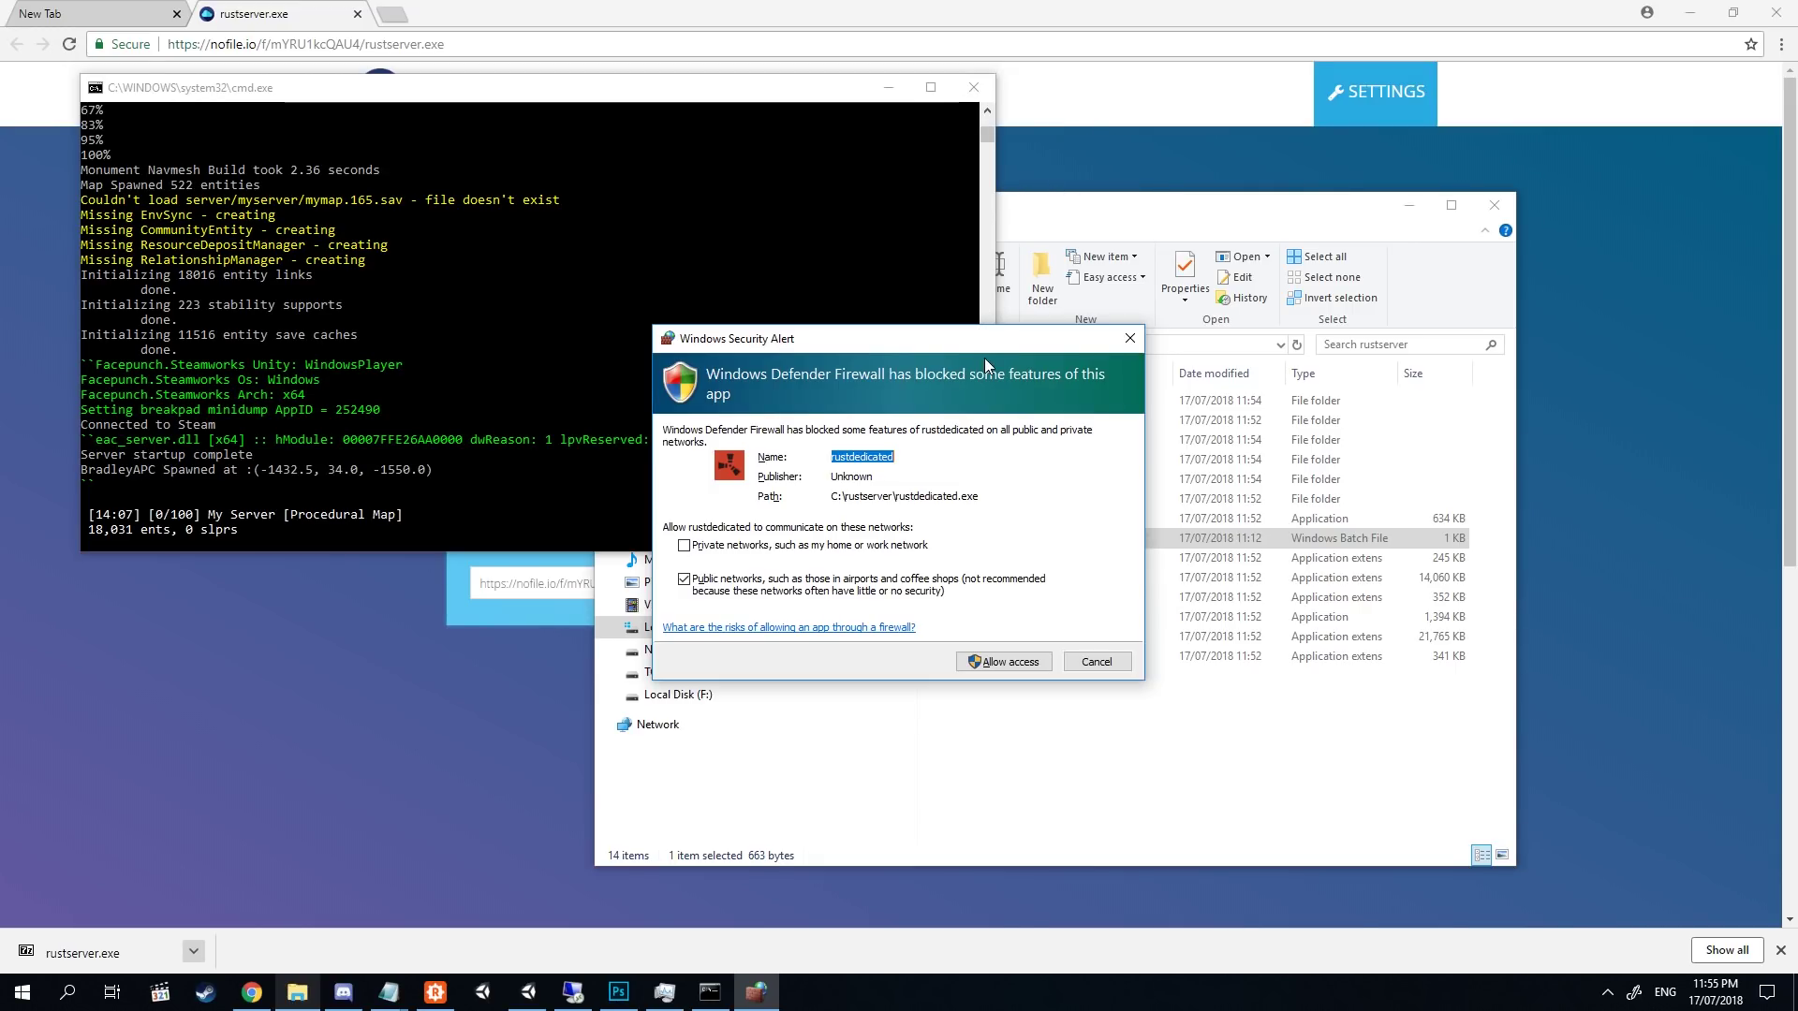
Allow rustdedicated through the firewall on public networks and close the security alert.
drag(909, 342, 1192, 209)
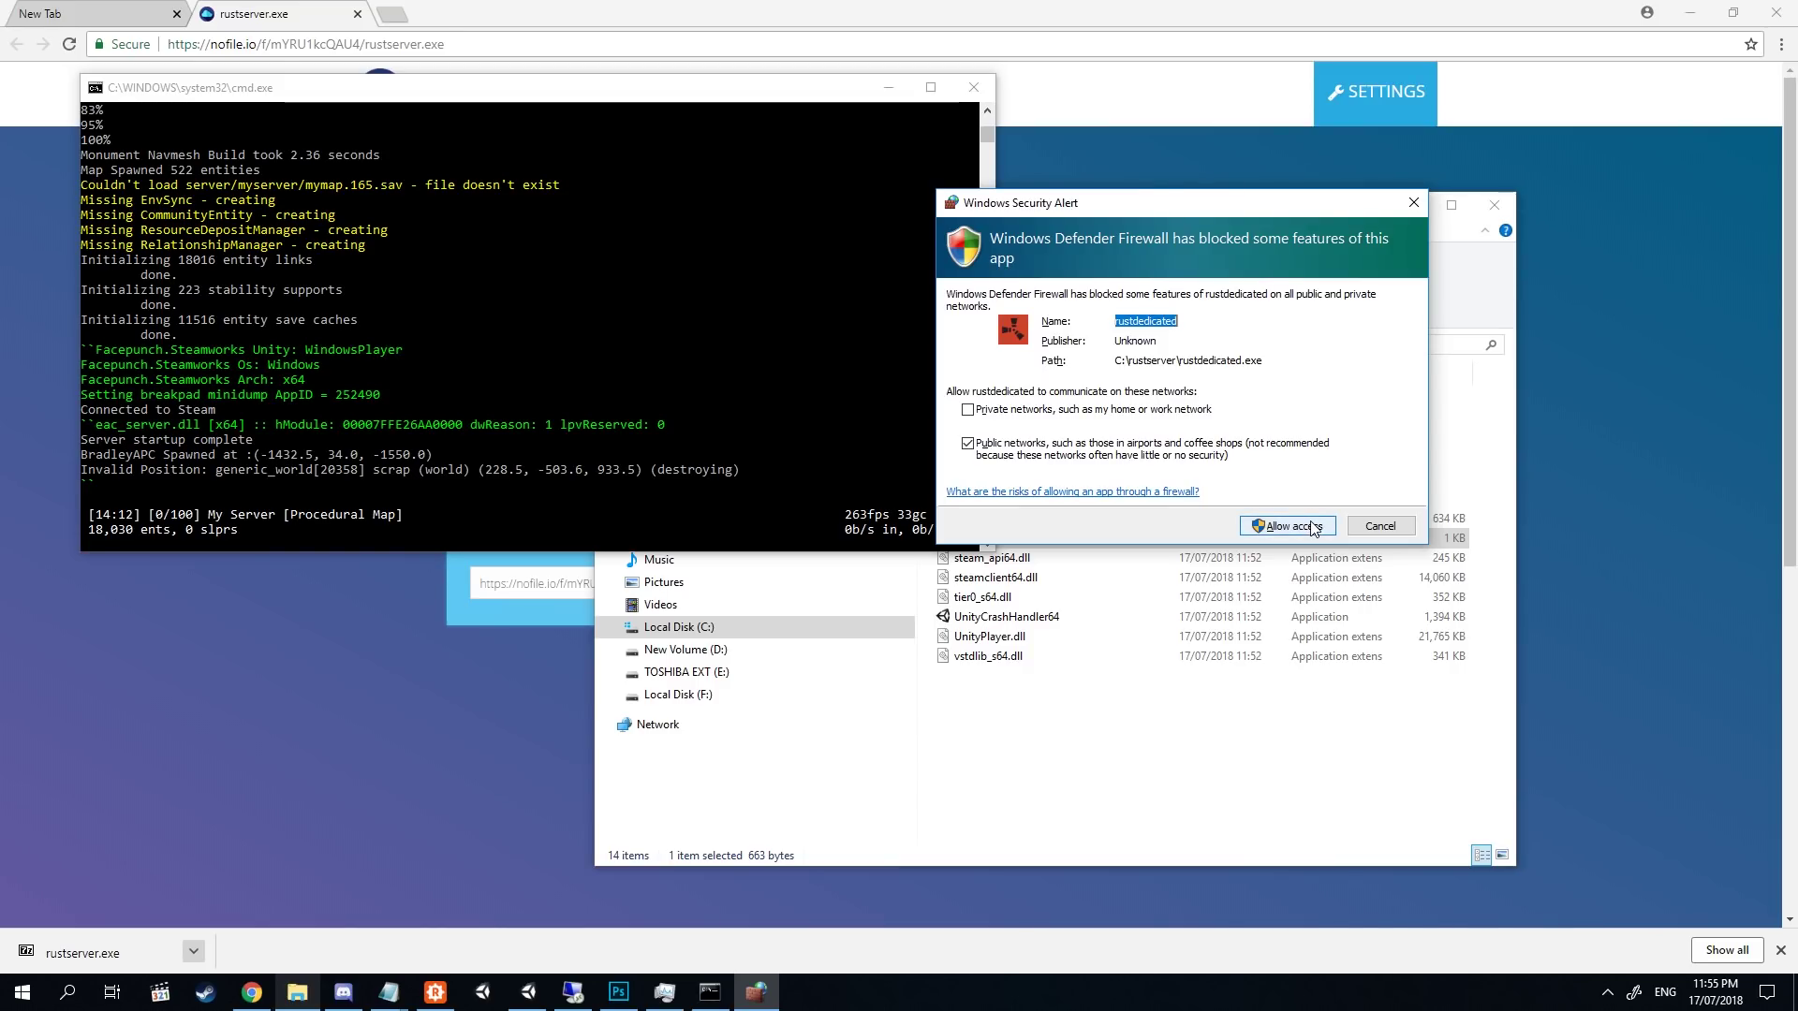
click(1363, 530)
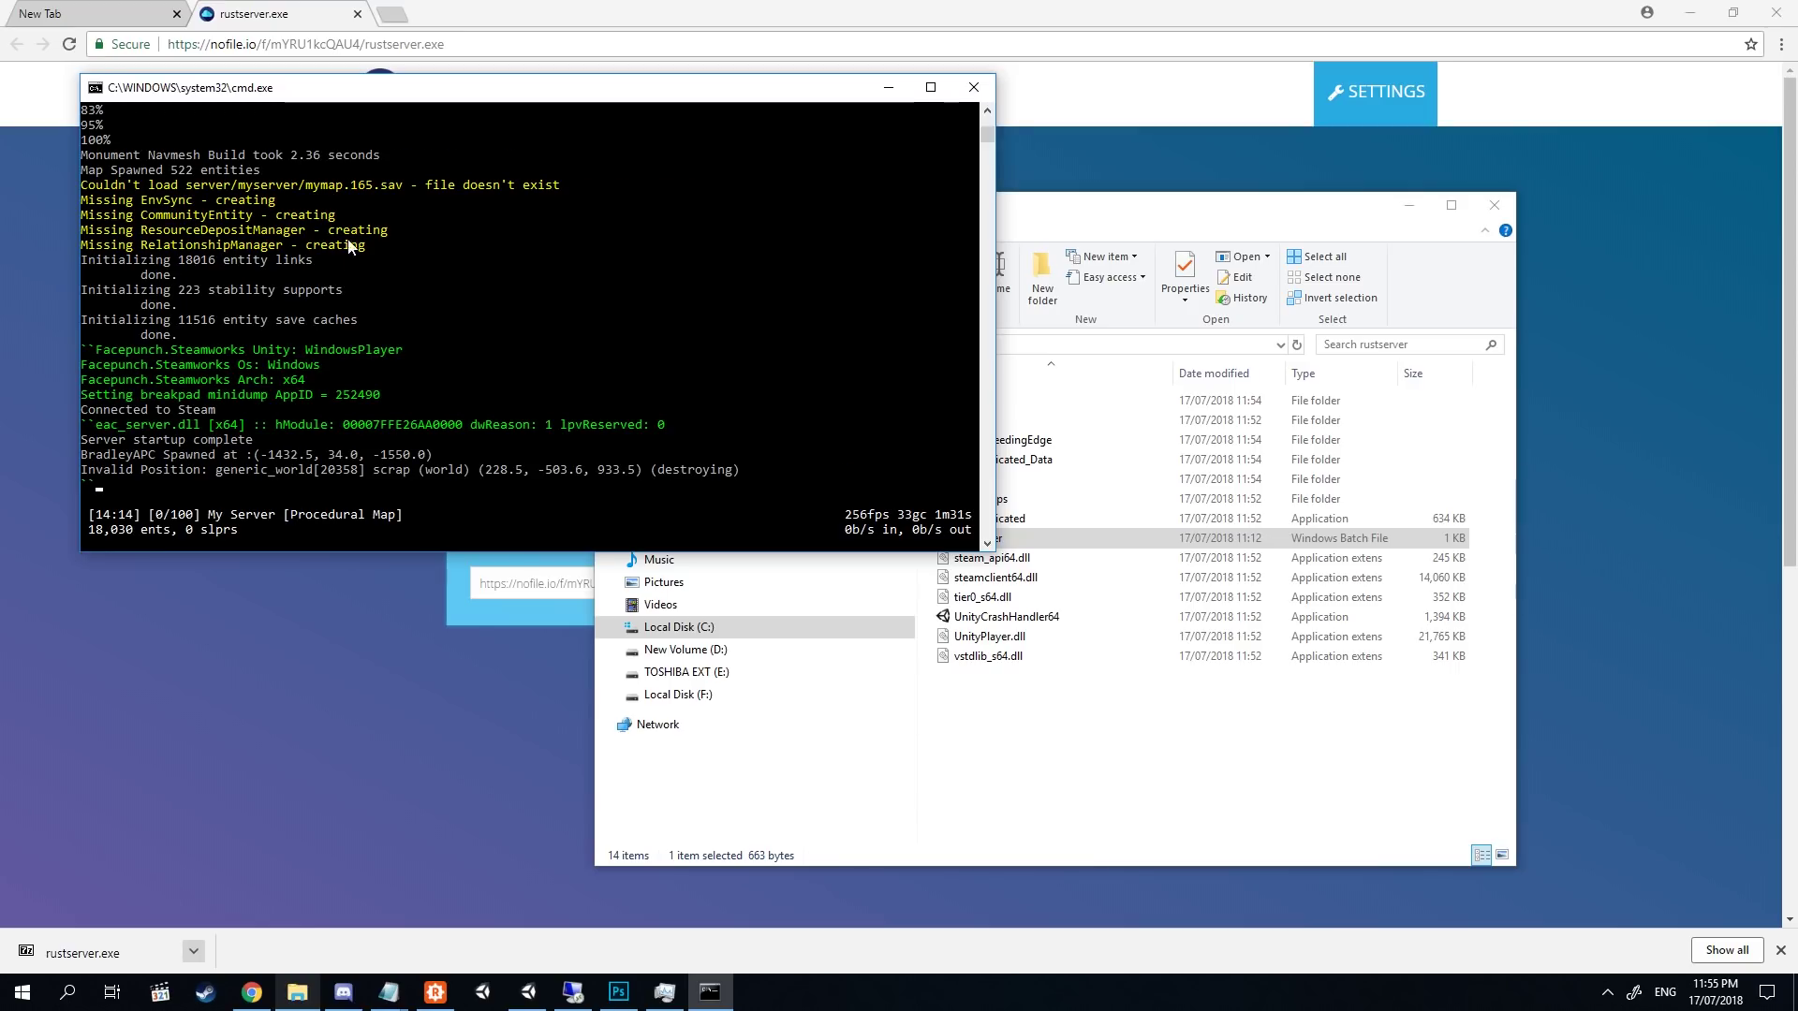
mouse_move(387, 244)
mouse_down()
mouse_move(81, 180)
mouse_move(388, 217)
mouse_move(426, 253)
mouse_move(385, 251)
mouse_up()
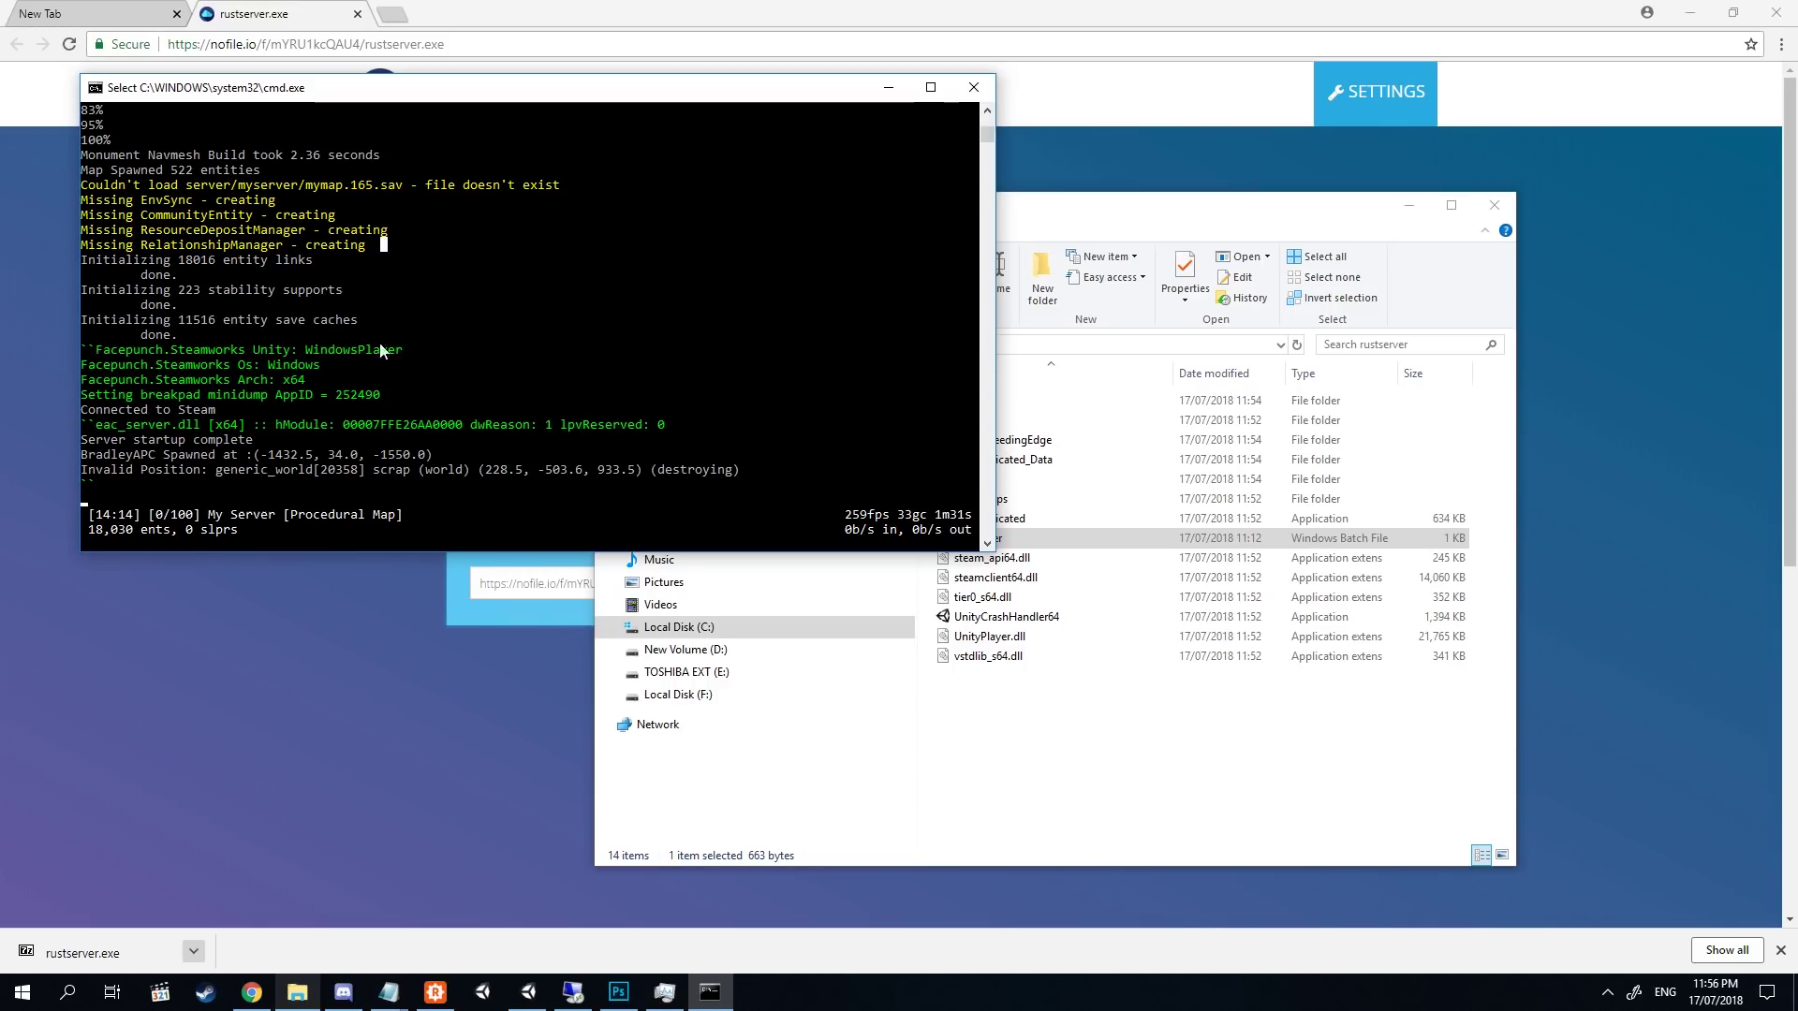
drag(596, 97, 568, 145)
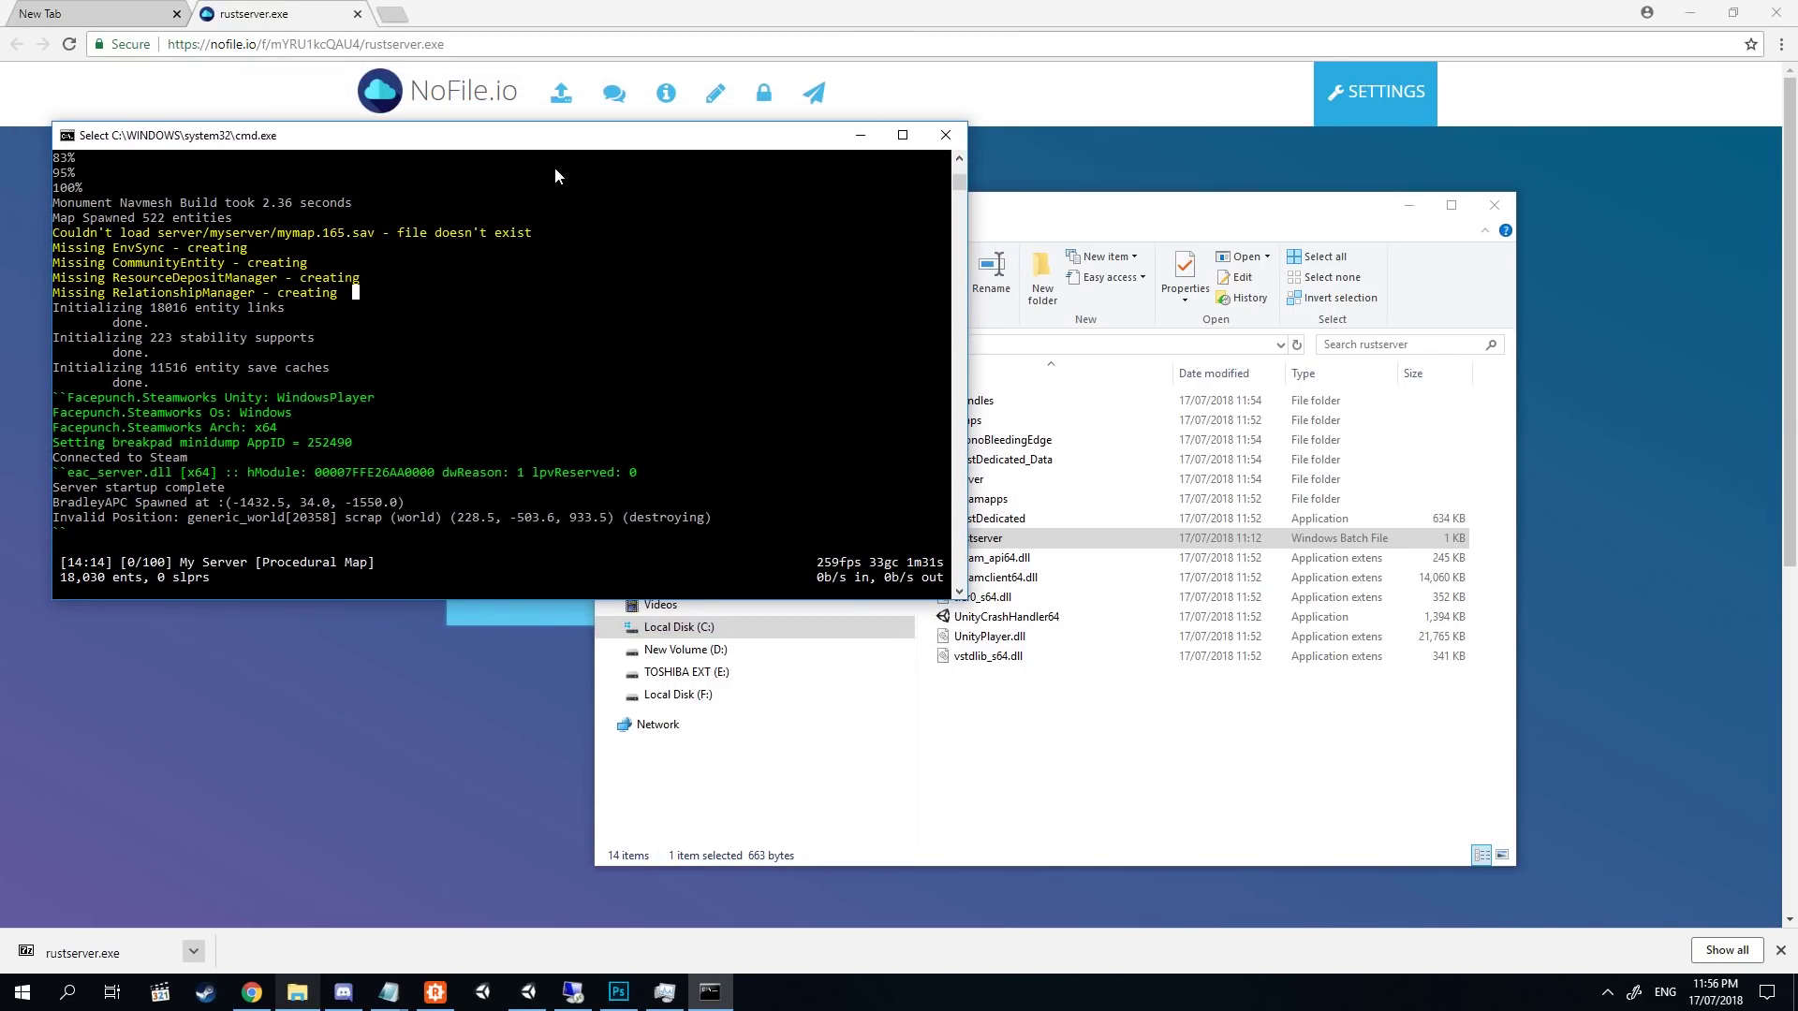